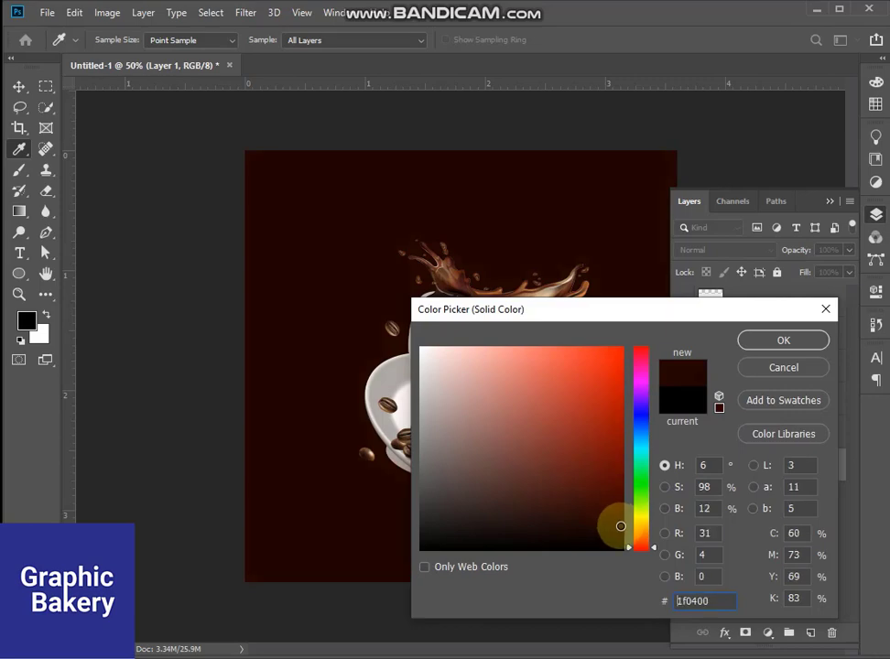
Apply the dark brown #1f0400 as the solid color fill for the background
key(Return)
Add a layer mask to the coffee cup layer 600ba1a630feb
click(20, 294)
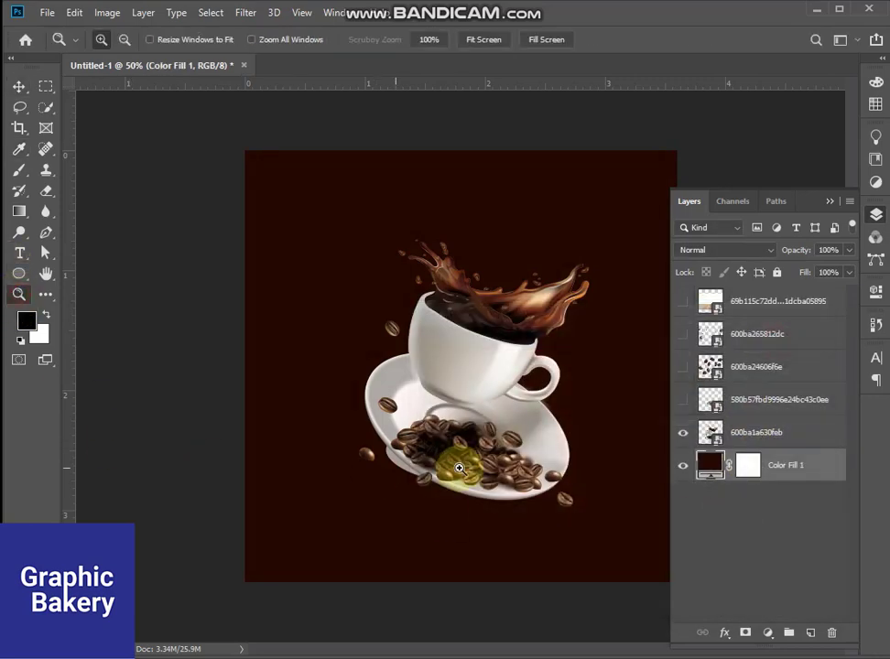
click(430, 487)
click(383, 476)
click(401, 512)
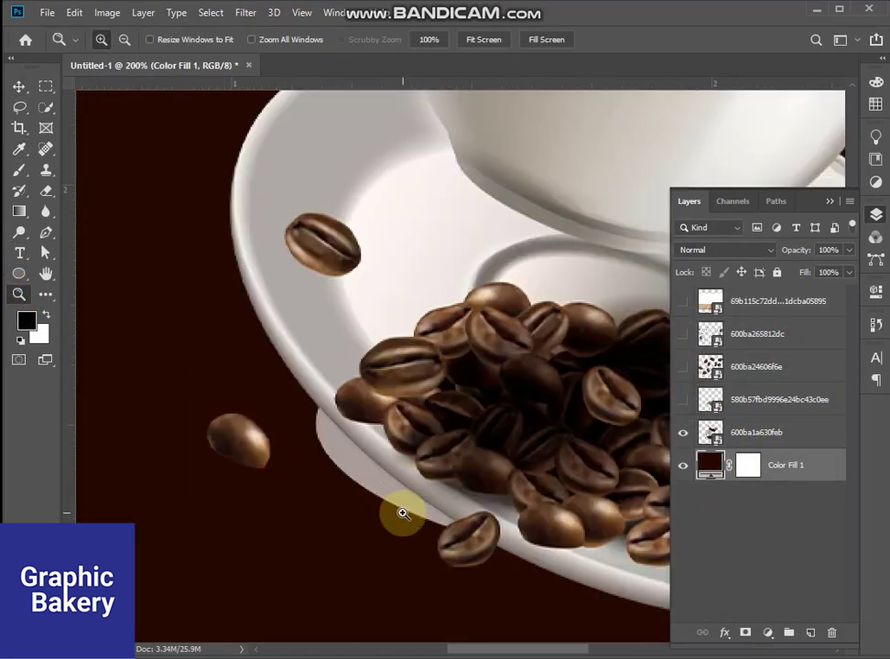
click(419, 499)
click(709, 435)
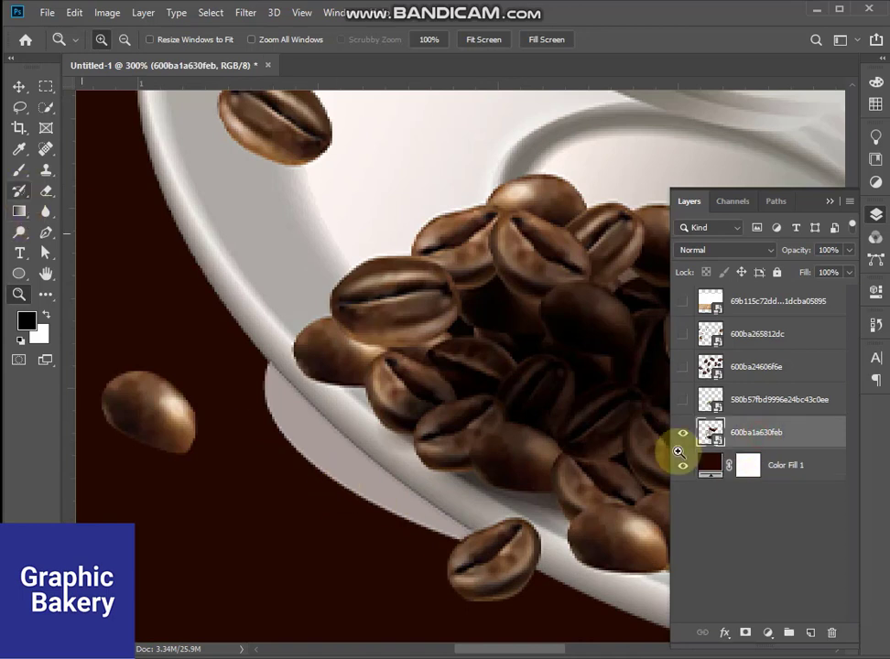
click(746, 633)
Paint black on the cup's mask with a soft round 6 px brush to hide the gray shadow below the saucer's lower-left rim
click(19, 170)
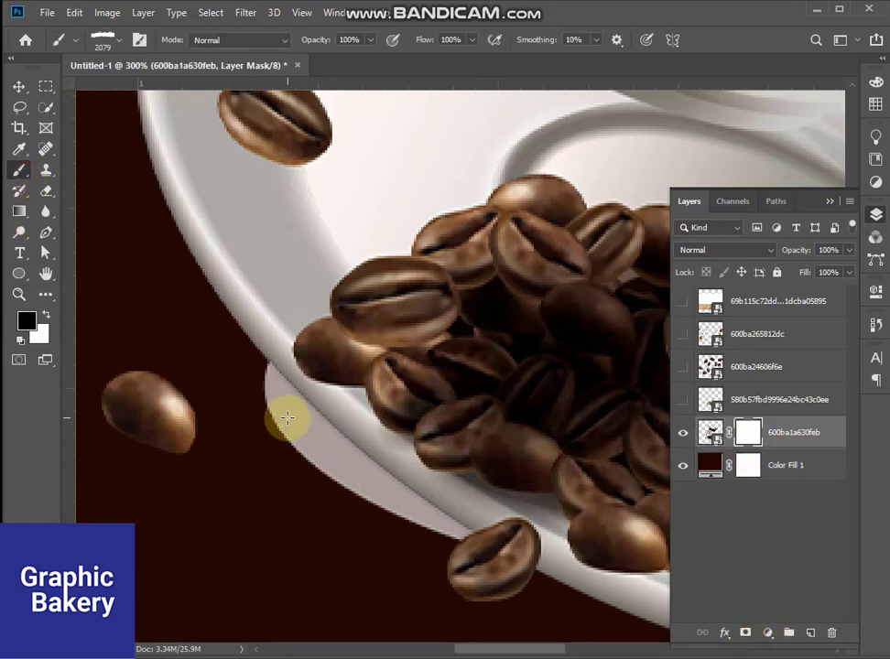
click(99, 39)
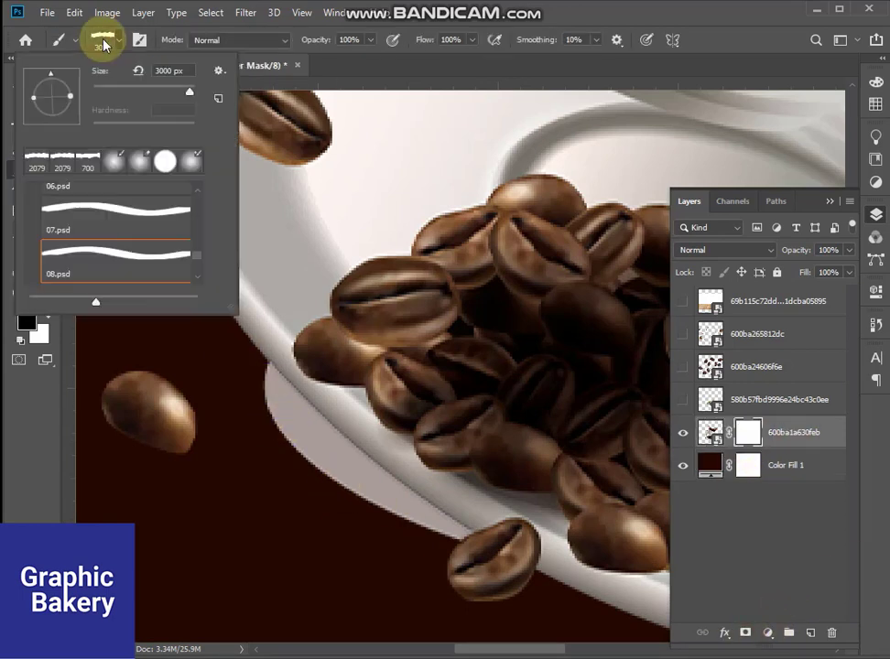
double_click(113, 160)
key(bracketleft)
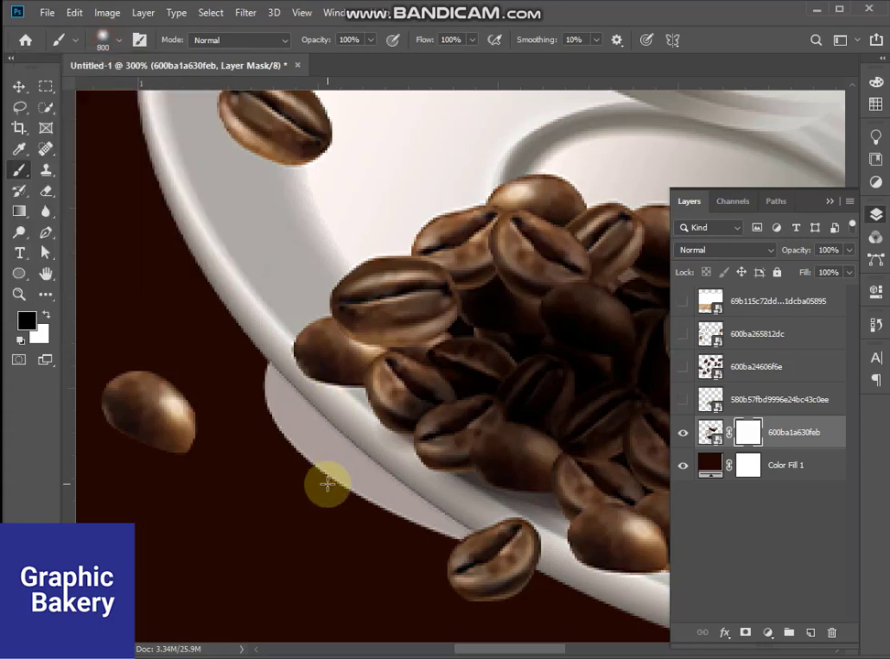
key(bracketleft)
key(bracketleft)
key(bracketleft)
key(bracketleft)
key(bracketleft)
key(bracketleft)
key(bracketleft)
key(bracketleft)
key(bracketleft)
key(bracketleft)
key(bracketleft)
key(bracketleft)
key(bracketleft)
key(bracketleft)
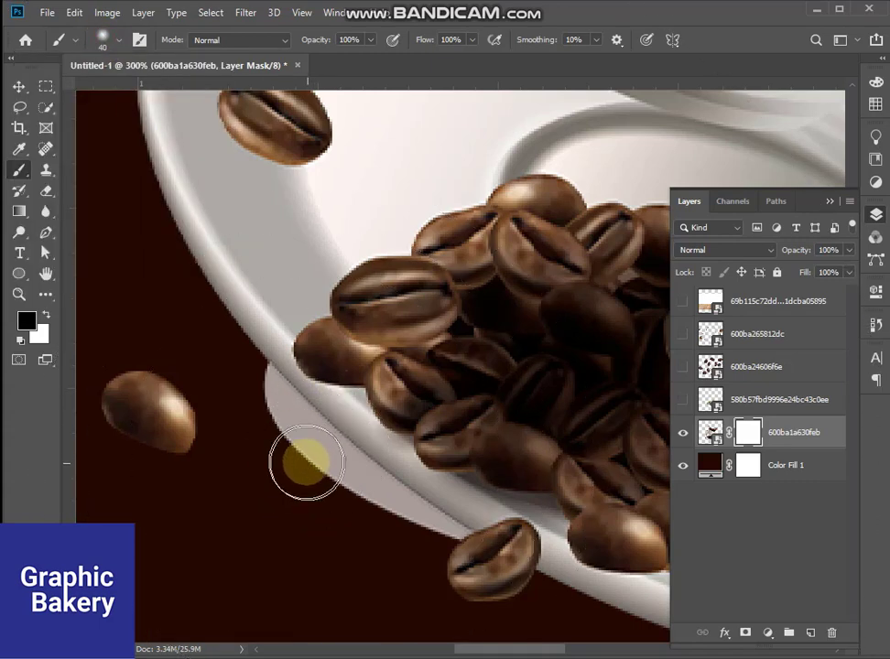
key(bracketleft)
mouse_move(297, 431)
mouse_down()
mouse_move(329, 476)
mouse_move(279, 423)
mouse_move(262, 371)
mouse_move(274, 421)
mouse_move(265, 372)
mouse_move(332, 459)
mouse_move(287, 420)
mouse_move(326, 468)
mouse_move(422, 519)
mouse_move(356, 498)
mouse_move(455, 537)
mouse_move(467, 533)
mouse_move(348, 466)
mouse_move(434, 515)
mouse_move(326, 470)
mouse_move(333, 453)
mouse_move(267, 369)
mouse_up()
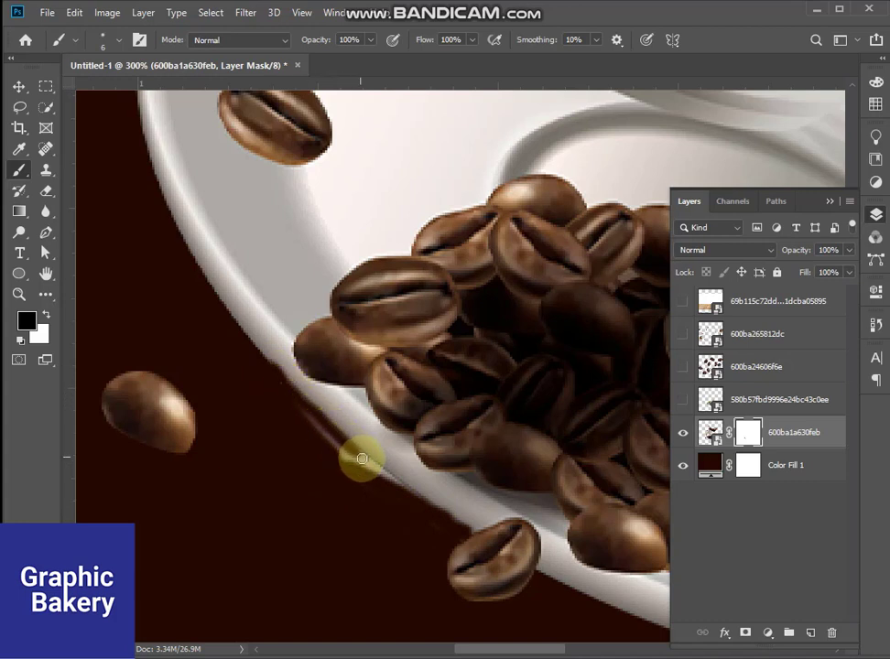
mouse_move(400, 493)
mouse_down()
mouse_move(334, 455)
mouse_move(436, 530)
mouse_move(318, 437)
mouse_move(325, 438)
mouse_up()
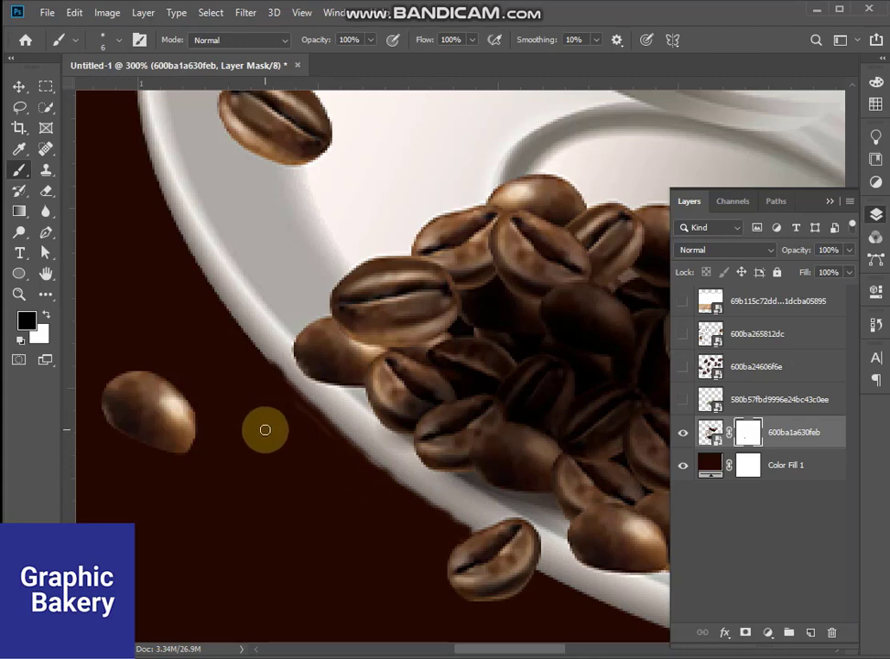
Move the masked coffee cup slightly left and up on the canvas
key(z)
alt+click(580, 341)
alt+click(581, 341)
click(46, 273)
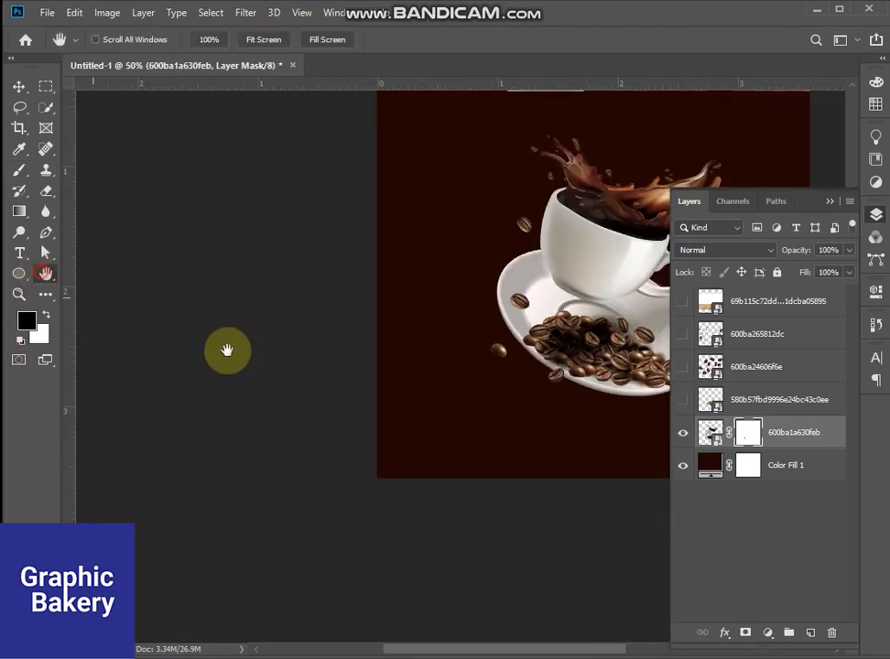
drag(587, 353, 372, 519)
click(20, 89)
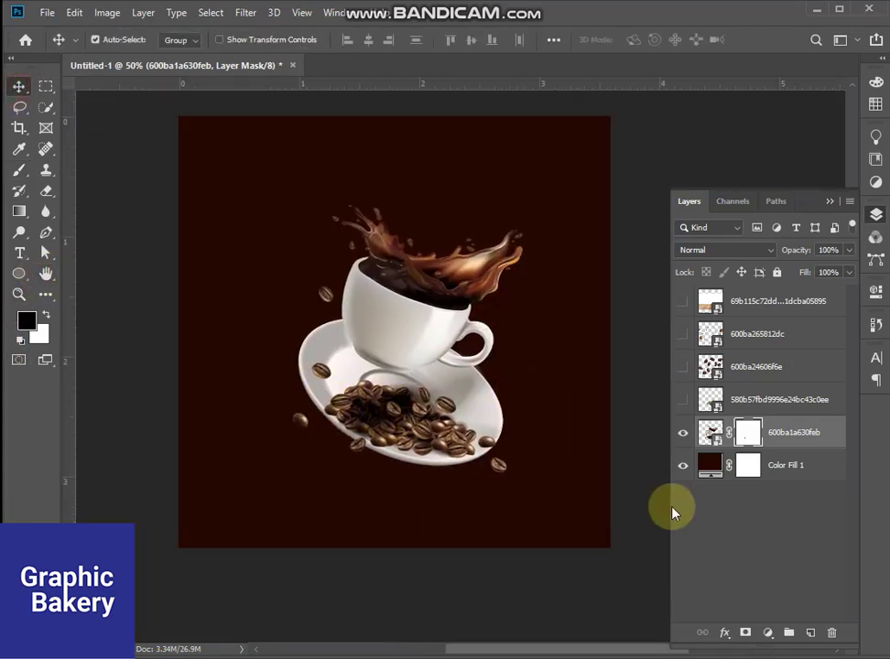
mouse_move(355, 350)
mouse_down()
mouse_move(349, 371)
mouse_move(333, 337)
mouse_move(360, 343)
mouse_up()
Show the leaf and coffee beans layer 580b57fbd9996e24bc43c0ee and place it in the canvas's lower-right corner
click(682, 399)
drag(339, 393, 595, 528)
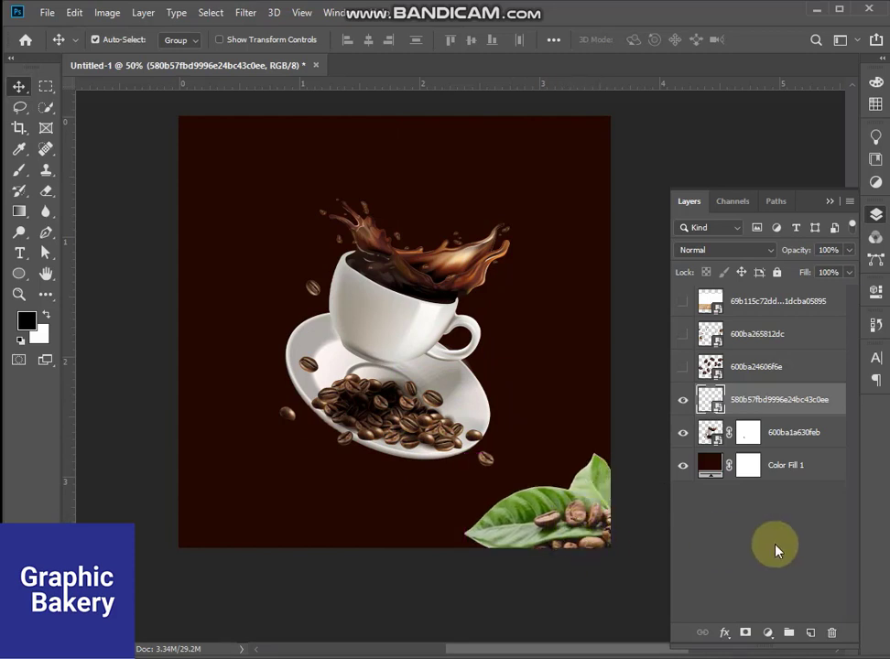
Reorder the wooden table layer to sit directly above Color Fill 1, and position it visibly along the canvas's lower edge
drag(760, 299, 705, 444)
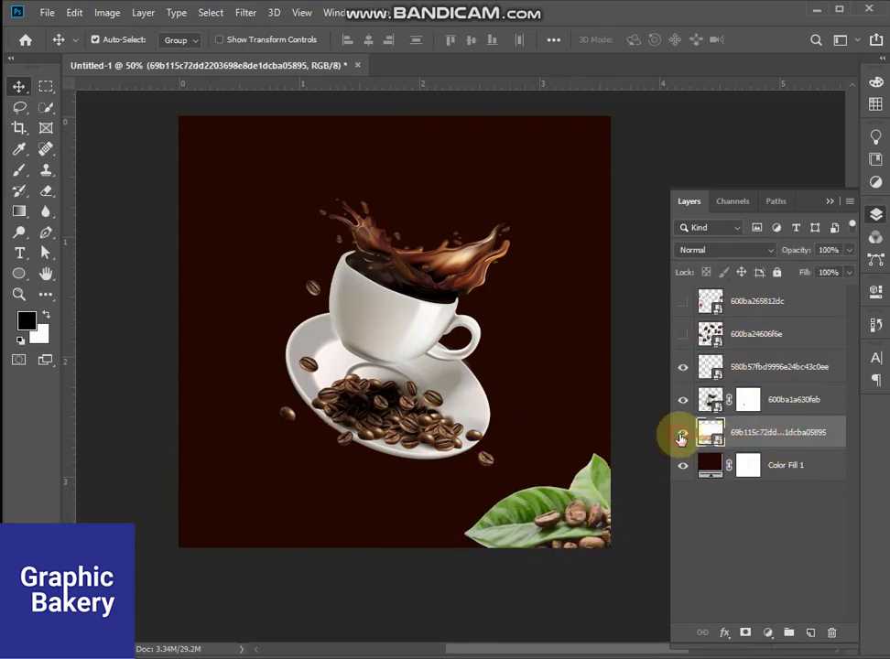
click(681, 436)
drag(526, 415, 527, 489)
Scale the leaf and coffee beans image to 10.94% and position it on the table at the canvas's lower-right corner
drag(575, 514, 593, 483)
key(ctrl+t)
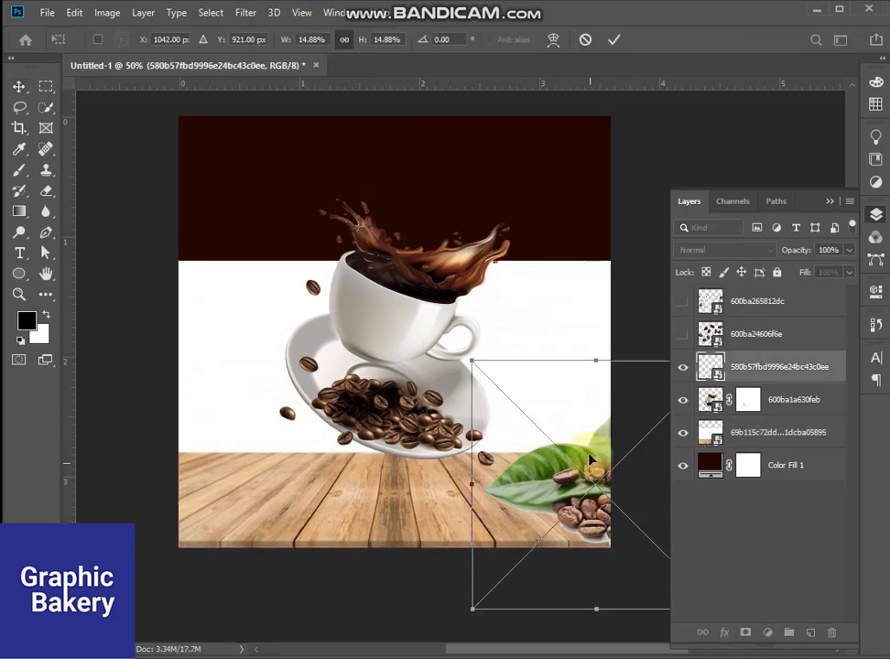
drag(592, 360, 592, 423)
drag(591, 529, 561, 509)
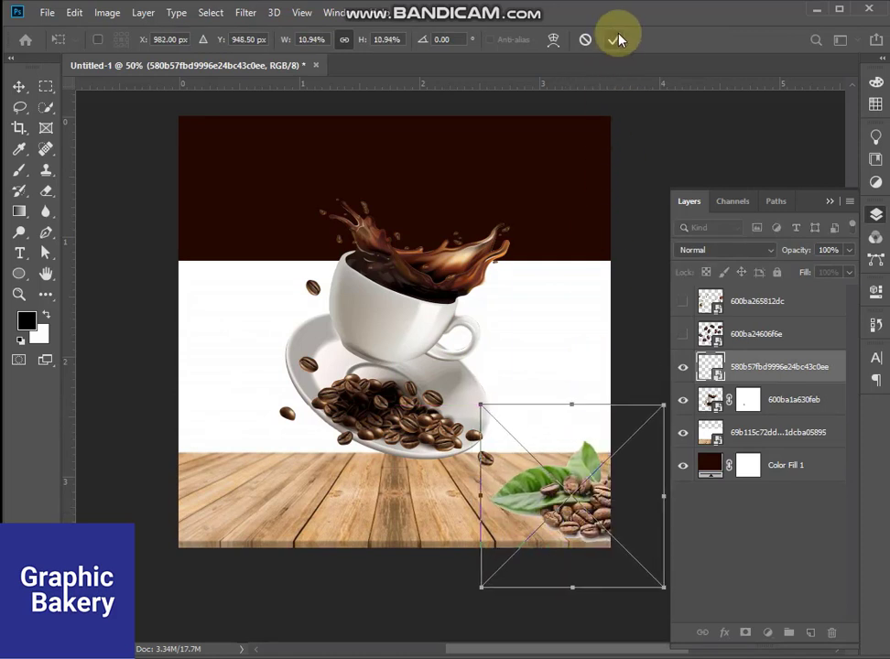
click(614, 39)
Copy only the wooden tabletop to a new layer with a quick selection, and delete the original table image layer
click(767, 434)
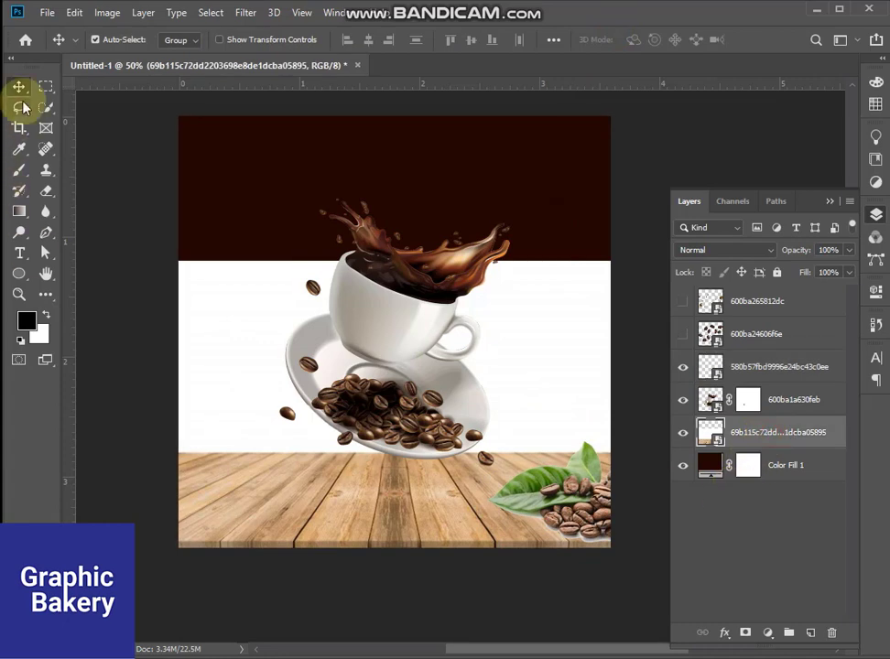
click(45, 106)
right_click(562, 519)
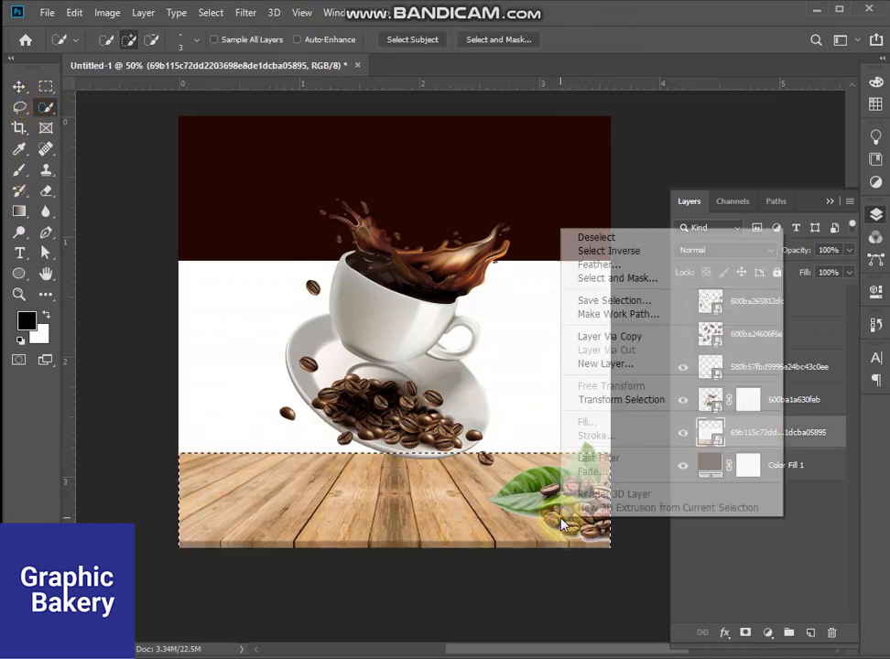
click(590, 339)
click(737, 465)
key(Delete)
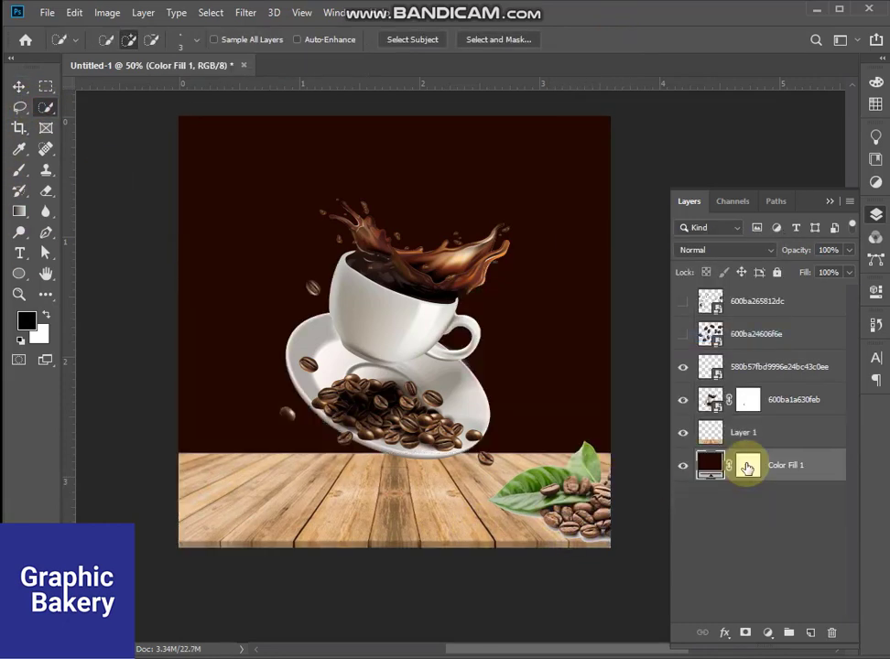
Move the leaf and coffee beans image slightly upward on the table
click(18, 86)
click(479, 464)
Set the Pen tool to Path mode for tracing the leaf and coffee beans, undoing the stray shape
click(18, 294)
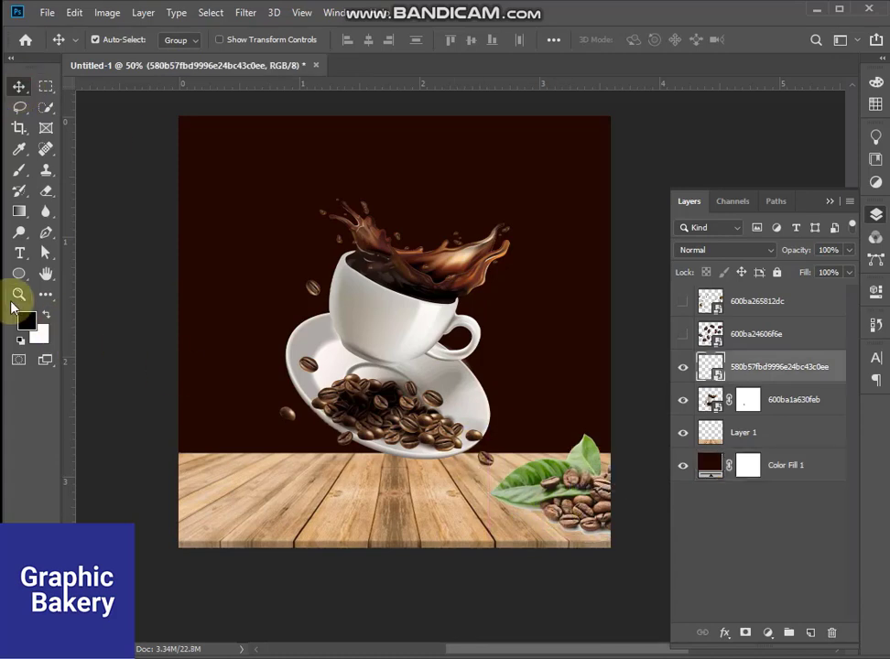
click(596, 524)
click(594, 523)
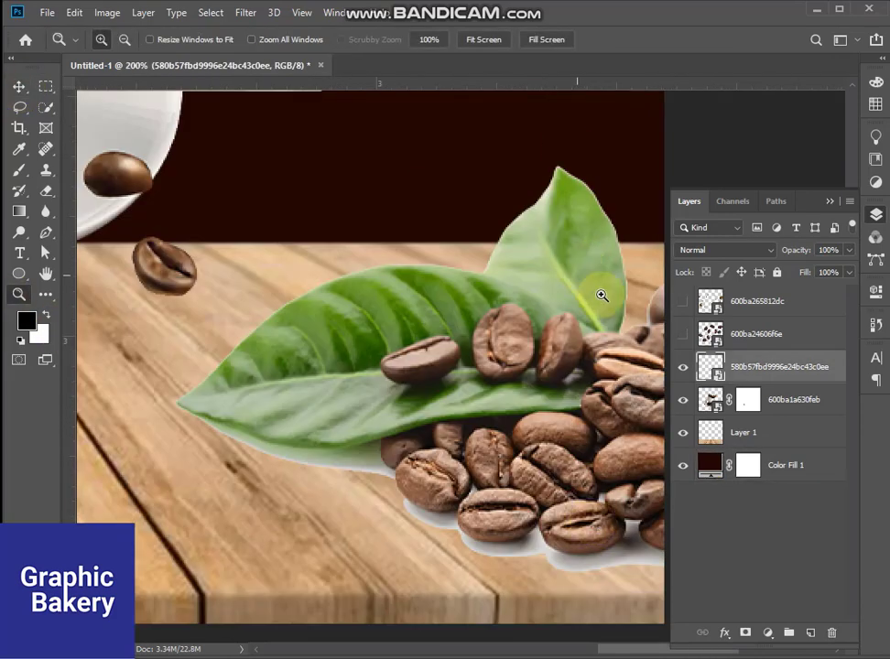
click(47, 231)
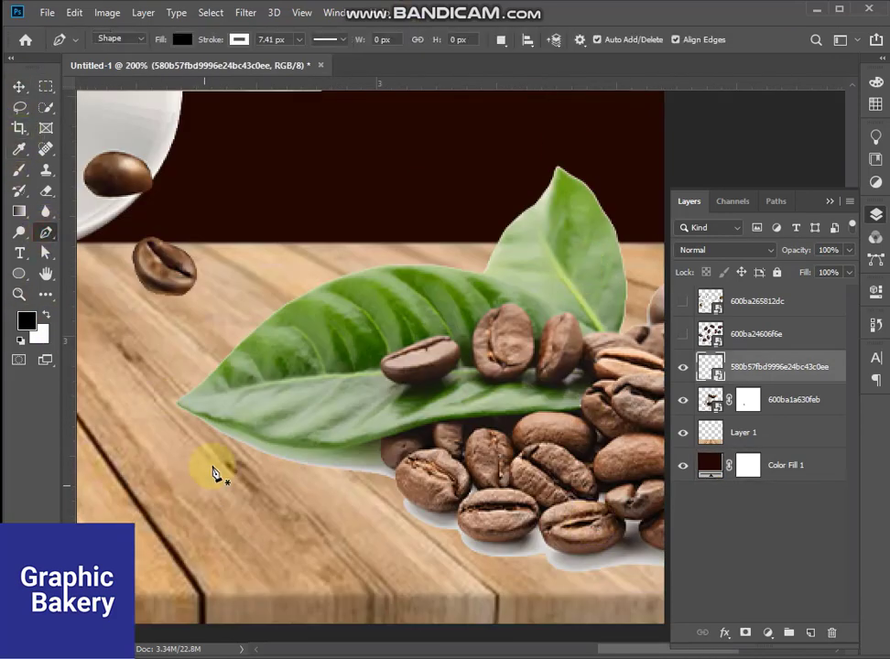
click(197, 420)
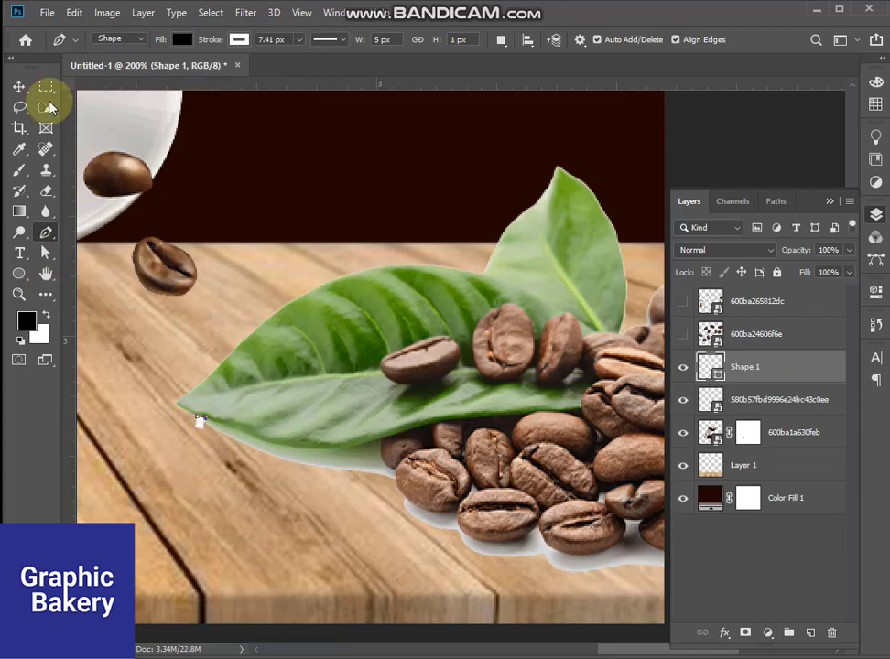
key(ctrl+z)
click(119, 38)
click(132, 63)
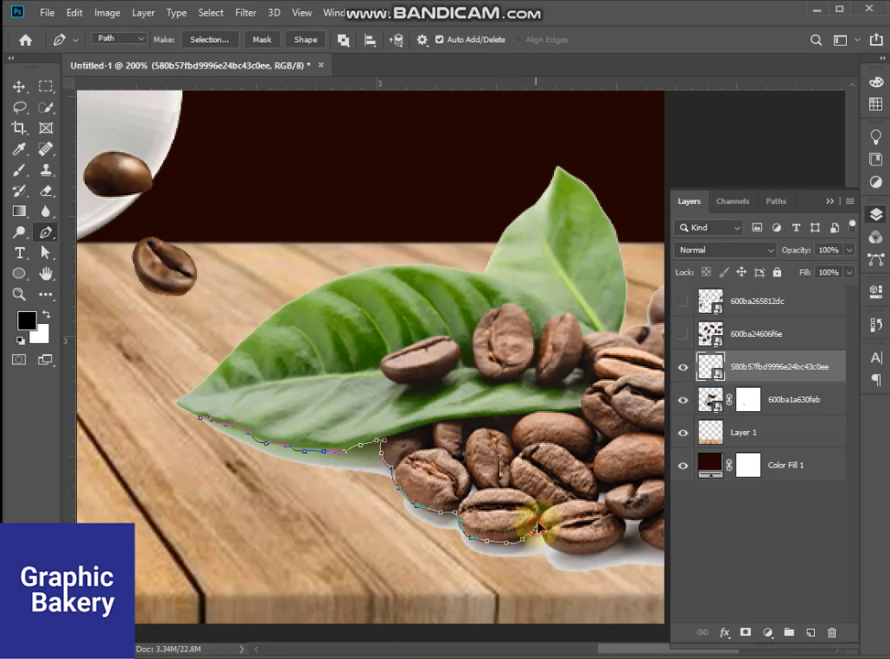
Trace a closed path around the white shadow beneath the leaf and coffee beans, following their lower edges
drag(639, 650, 664, 650)
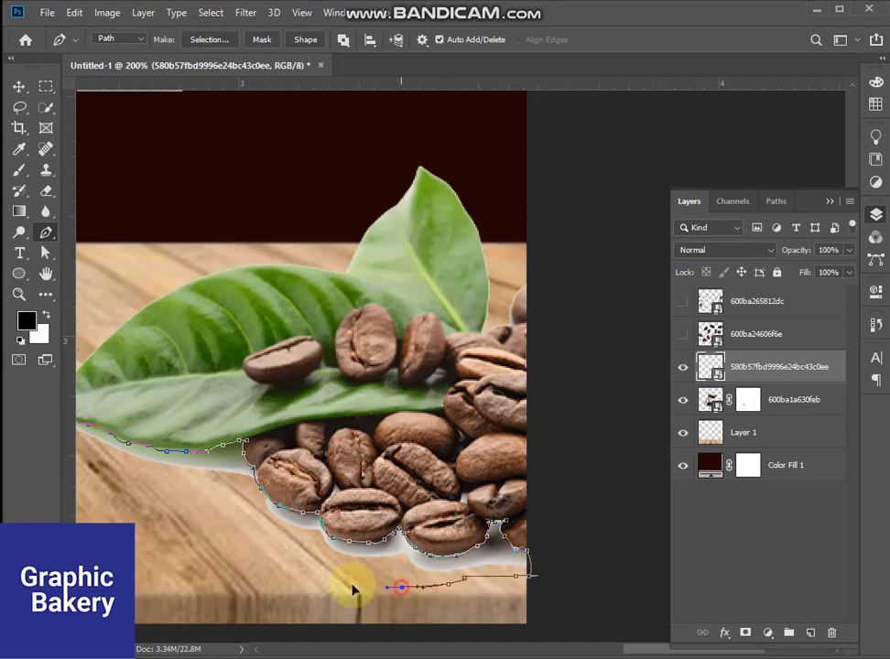
drag(218, 531, 203, 519)
click(204, 519)
click(178, 504)
drag(146, 496, 73, 469)
drag(649, 649, 615, 649)
click(232, 456)
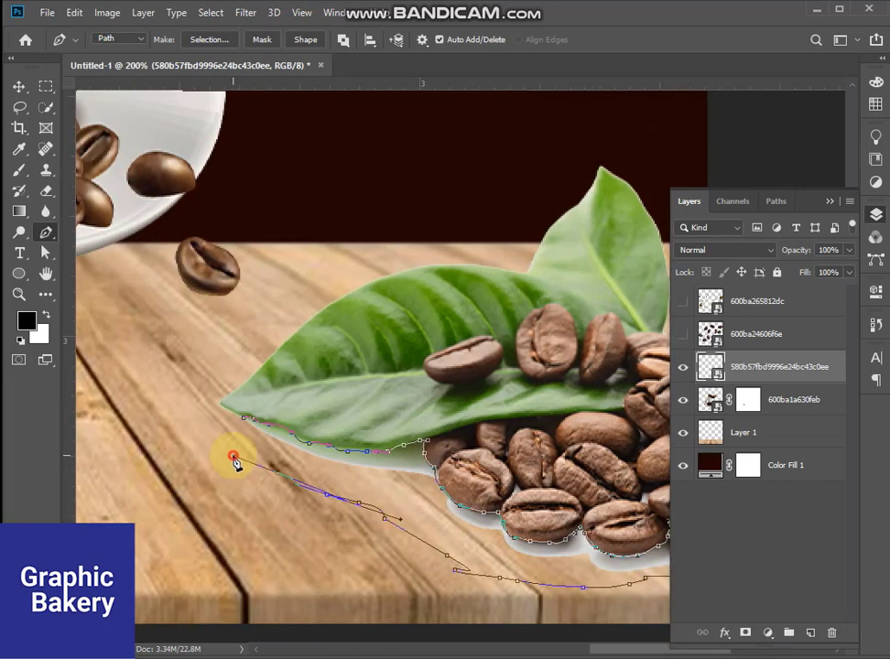
click(245, 423)
Convert the traced path into a new anti-aliased selection with a feather radius of 0 pixels
right_click(246, 423)
click(334, 149)
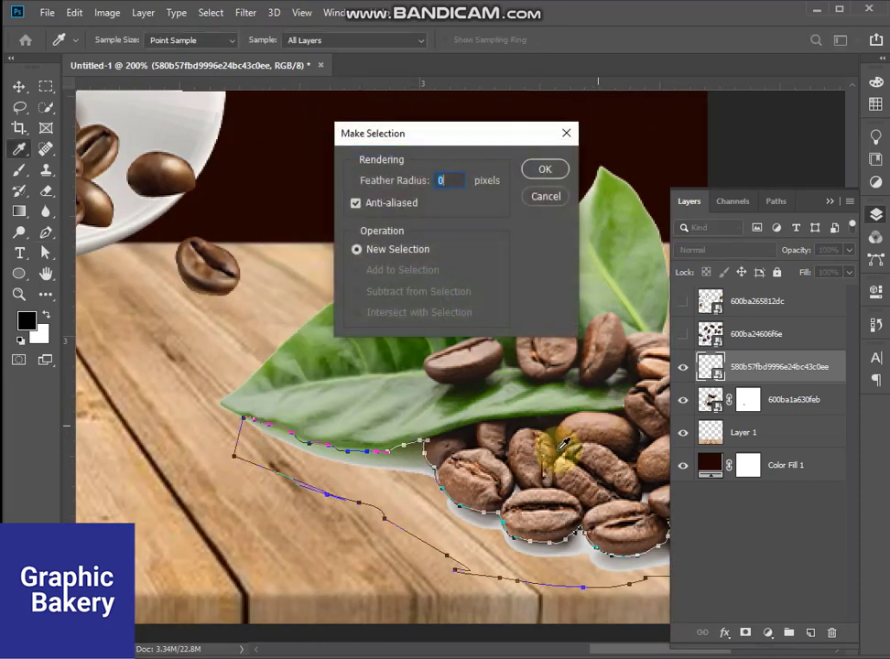
click(540, 169)
Rasterize the leaf and coffee beans layer, delete the selected white shadow, and clear the selection
click(447, 260)
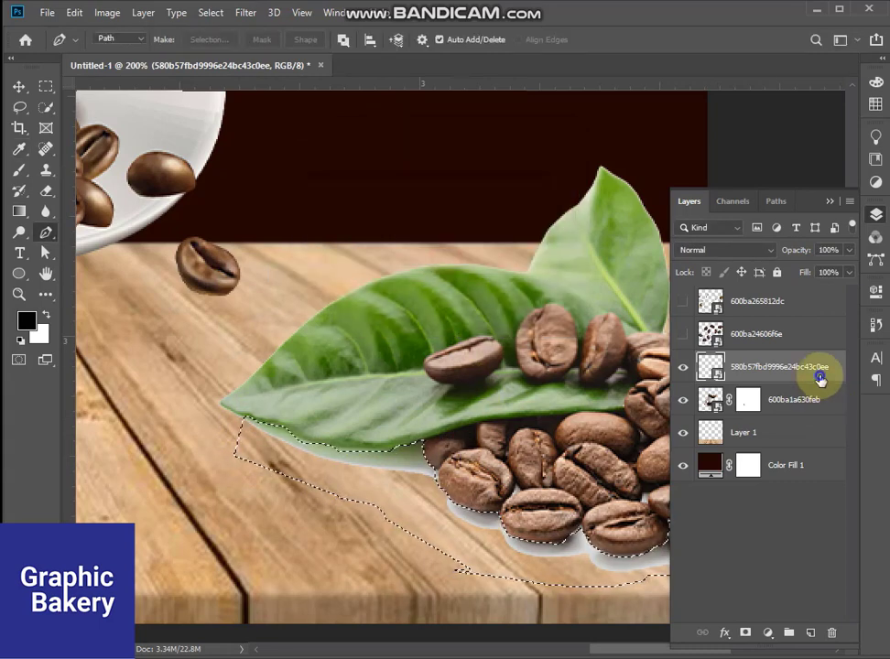
right_click(815, 373)
click(696, 269)
click(19, 87)
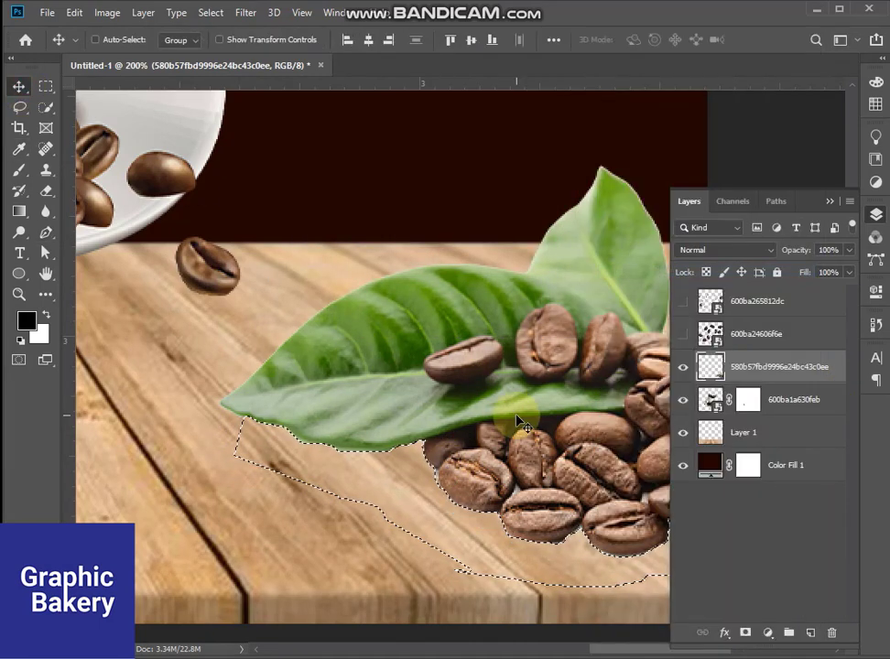
key(ctrl+d)
Move the leaf and coffee beans image, as well as the coffee cup, slightly to the right on the canvas
key(z)
alt+click(632, 490)
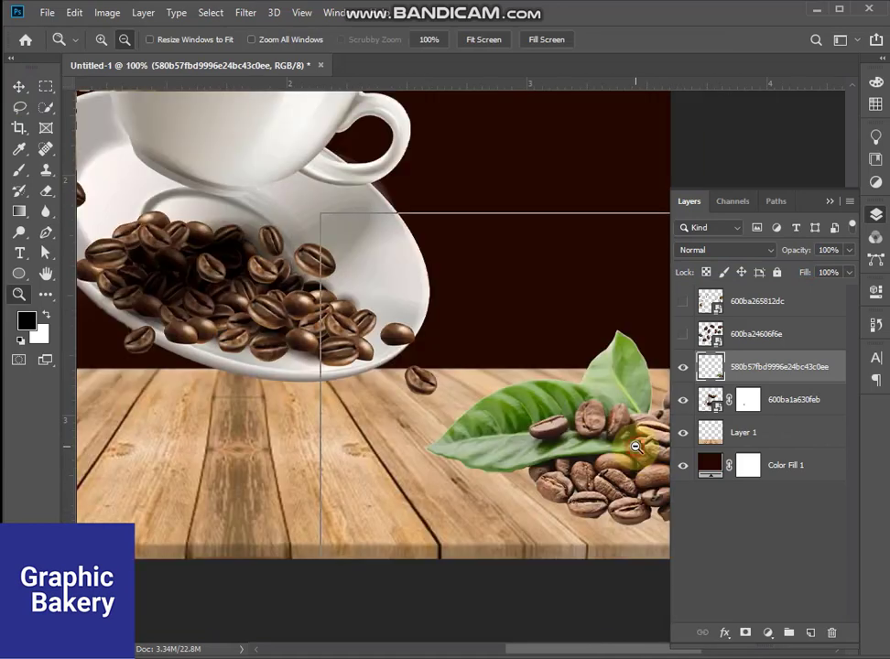
alt+click(414, 261)
alt+click(414, 261)
scroll(493, 421, up, 5)
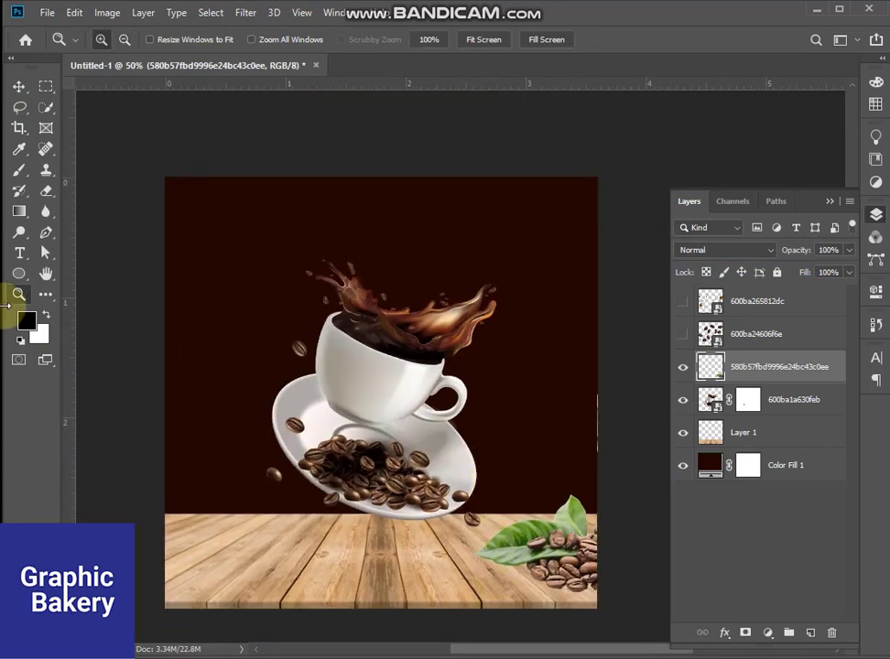
click(46, 273)
drag(345, 374, 407, 360)
click(19, 87)
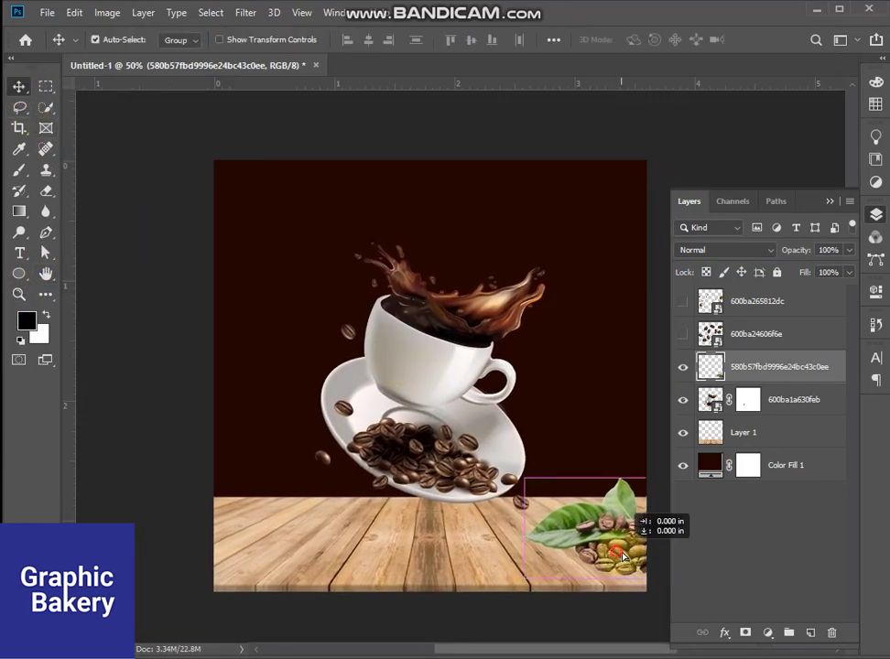
key(alt+Tab)
click(563, 181)
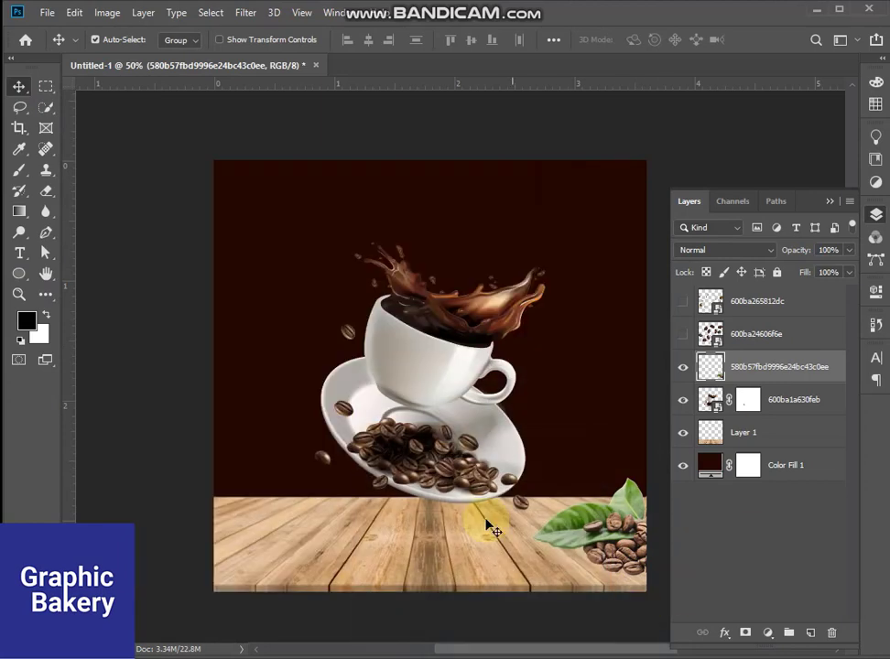
drag(457, 440, 465, 440)
On a new layer above the wooden table, stamp a soft black shadow beneath the cup with a flattened 800 px brush
click(792, 442)
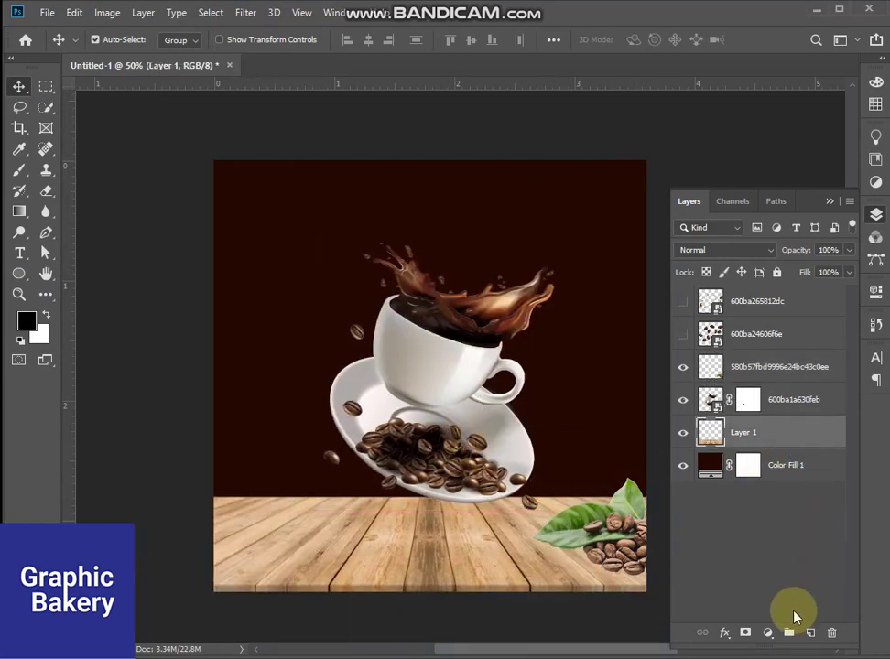
click(809, 631)
click(18, 169)
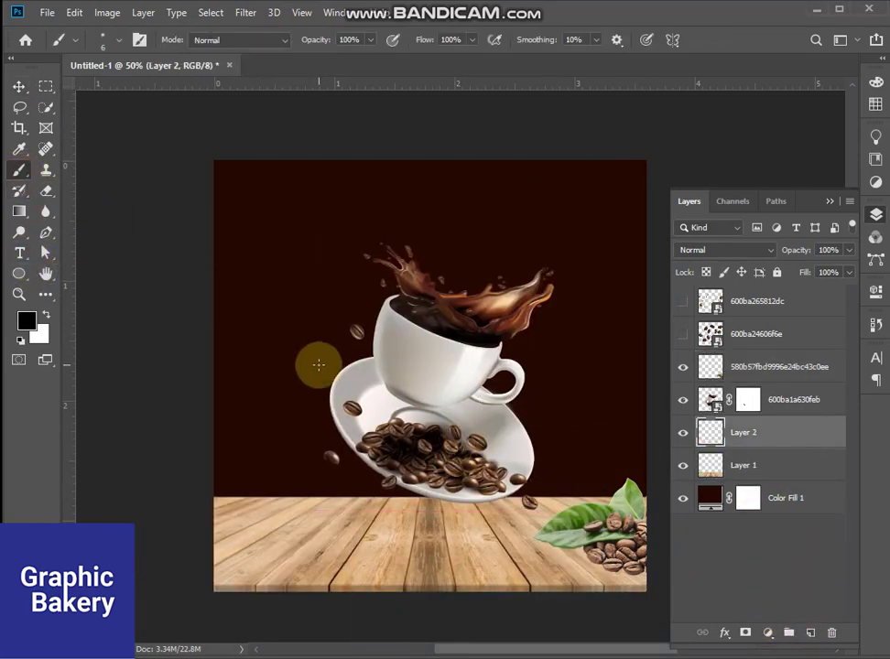
key(bracketright)
key(bracketright)
key(bracketright)
key(bracketright)
key(bracketright)
key(bracketright)
key(bracketright)
key(bracketright)
key(bracketright)
key(bracketright)
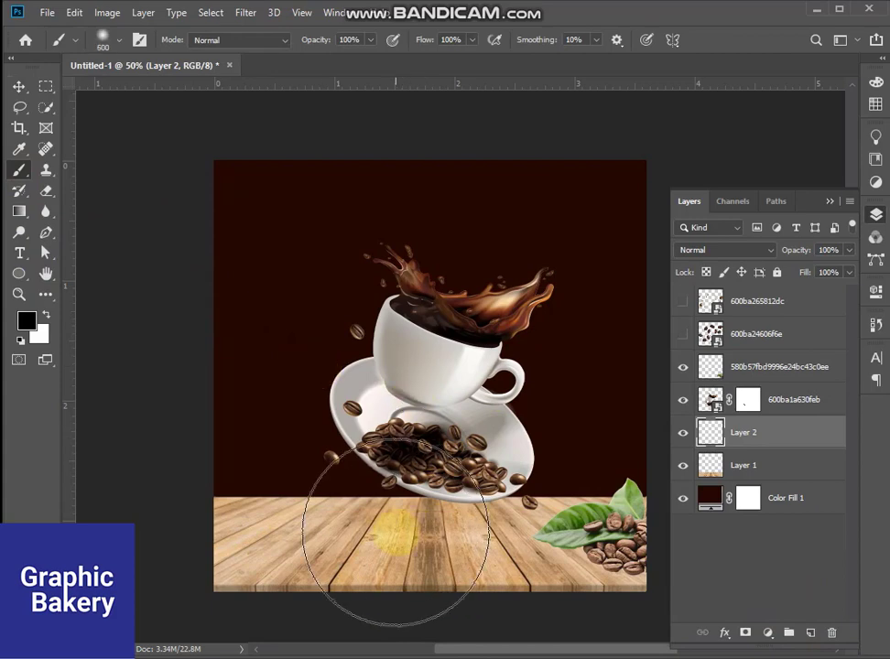
click(104, 40)
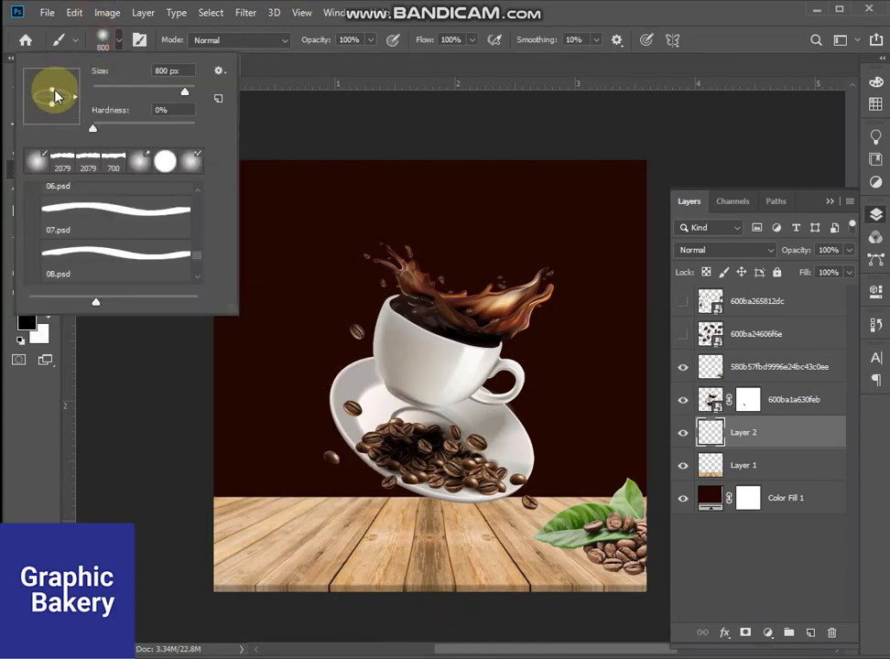
drag(55, 96, 54, 104)
click(384, 531)
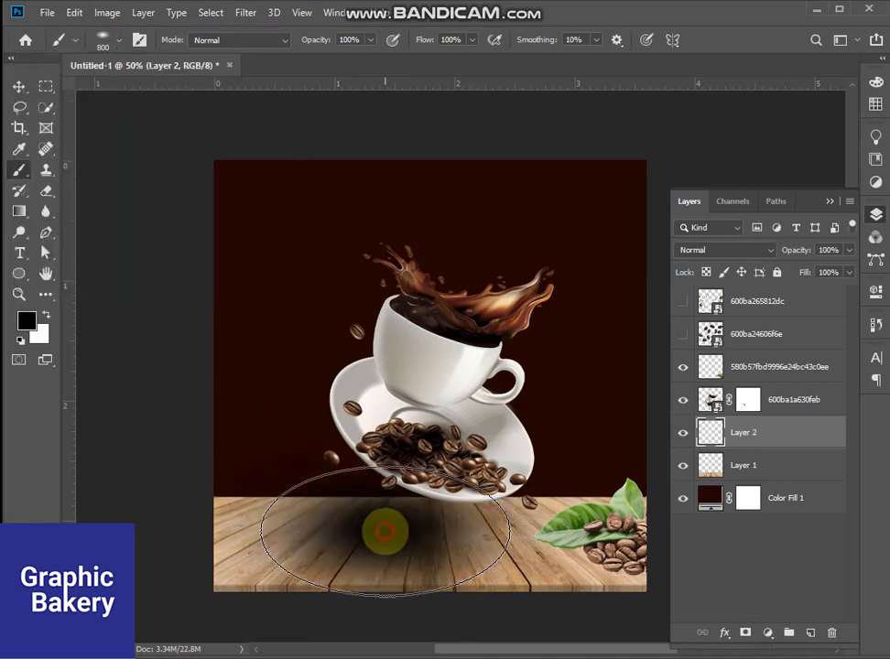
Squash the cup shadow to about 32% of its height and place it on the table beneath the saucer
click(19, 86)
key(ctrl+t)
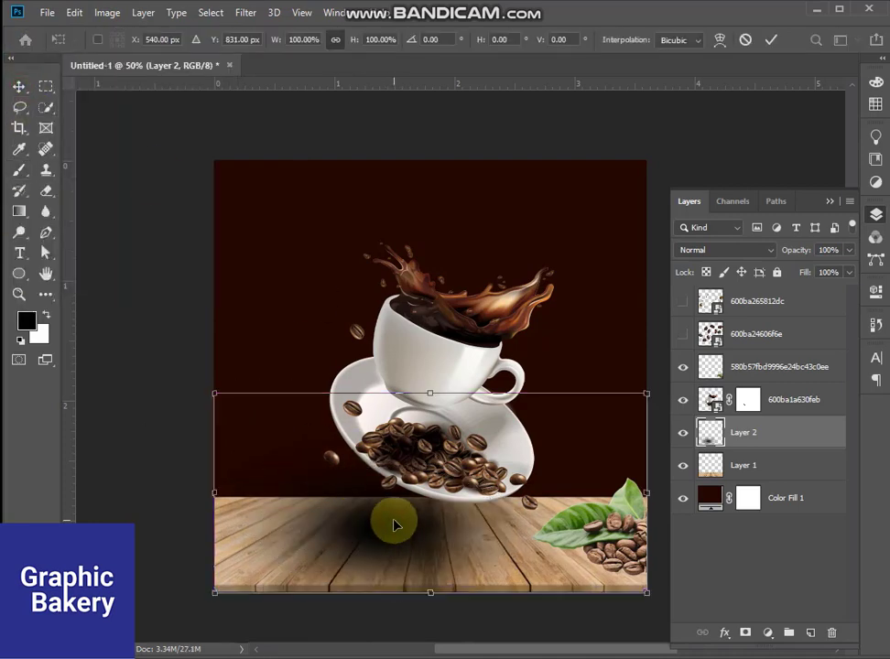
right_click(395, 524)
click(423, 369)
drag(430, 394, 470, 544)
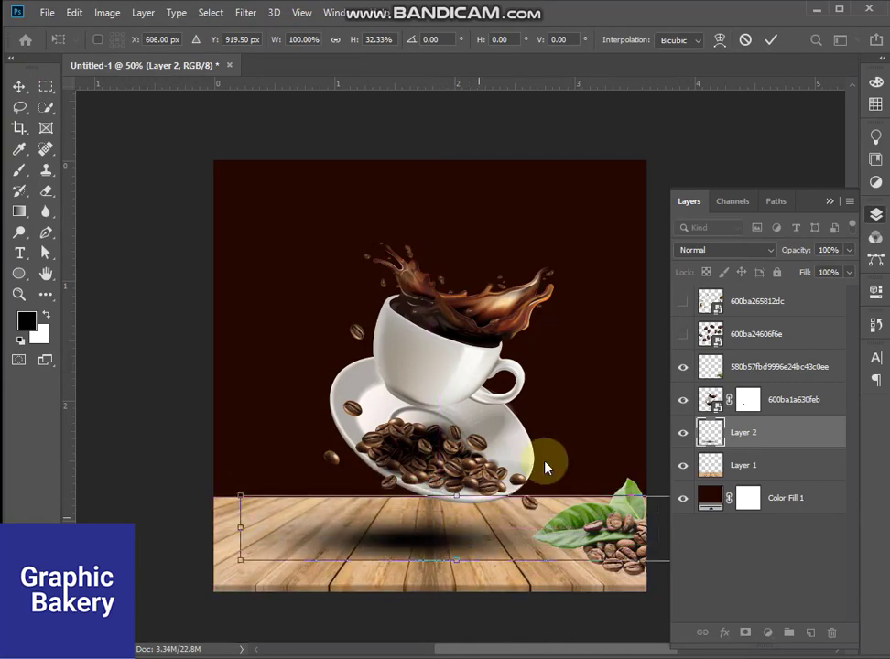
click(771, 39)
Lower the cup shadow's opacity to 62% and hide its hard lower edge on a layer mask with a 175 px soft black brush
drag(823, 272, 821, 271)
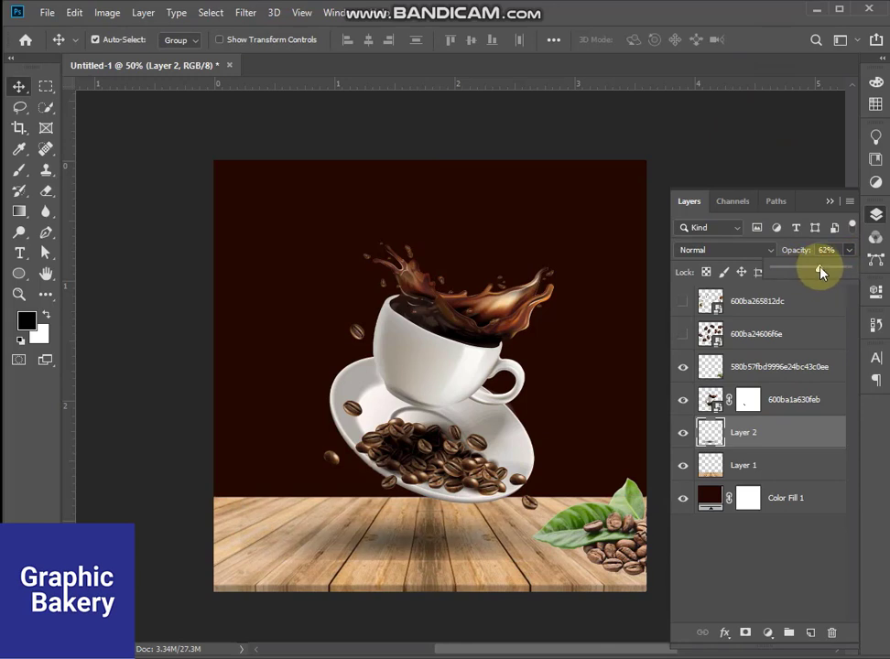
click(745, 631)
click(20, 172)
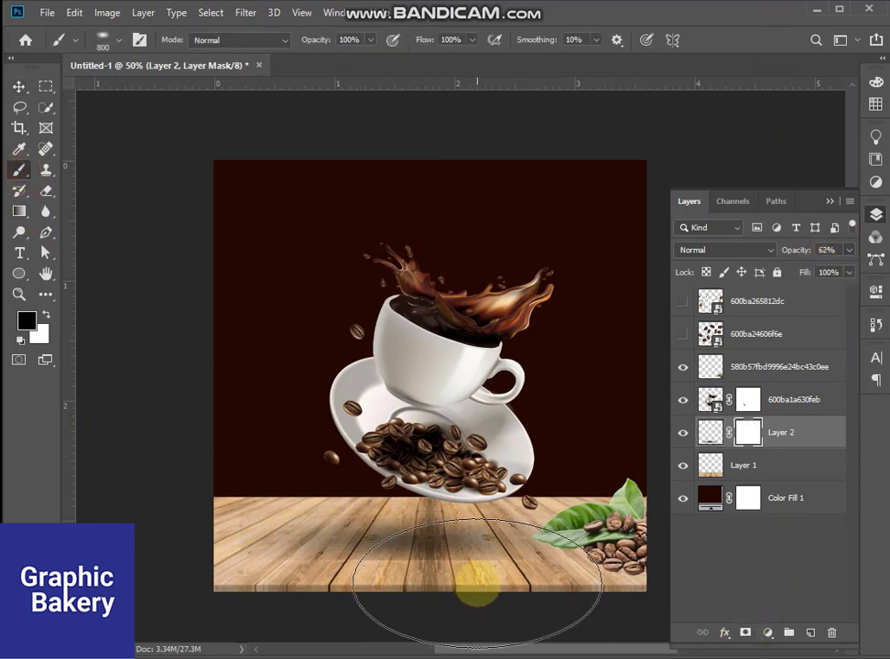
key(bracketleft)
key(bracketleft)
key(bracketleft)
key(bracketleft)
key(bracketleft)
key(bracketleft)
key(bracketleft)
key(bracketleft)
drag(515, 567, 290, 562)
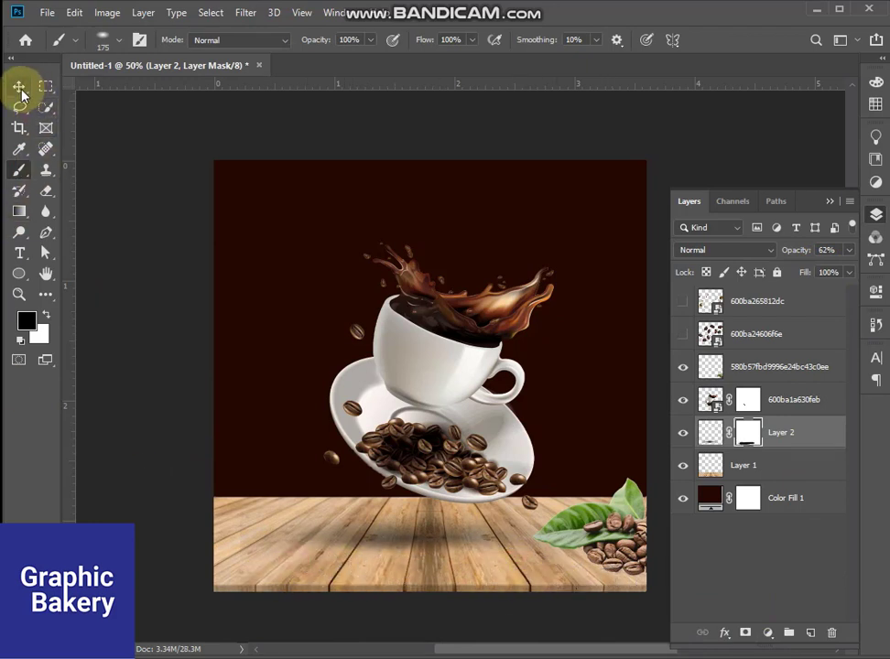
Raise the opacity of the cup shadow layer to 75%
click(18, 86)
click(711, 432)
click(848, 250)
drag(820, 271, 829, 272)
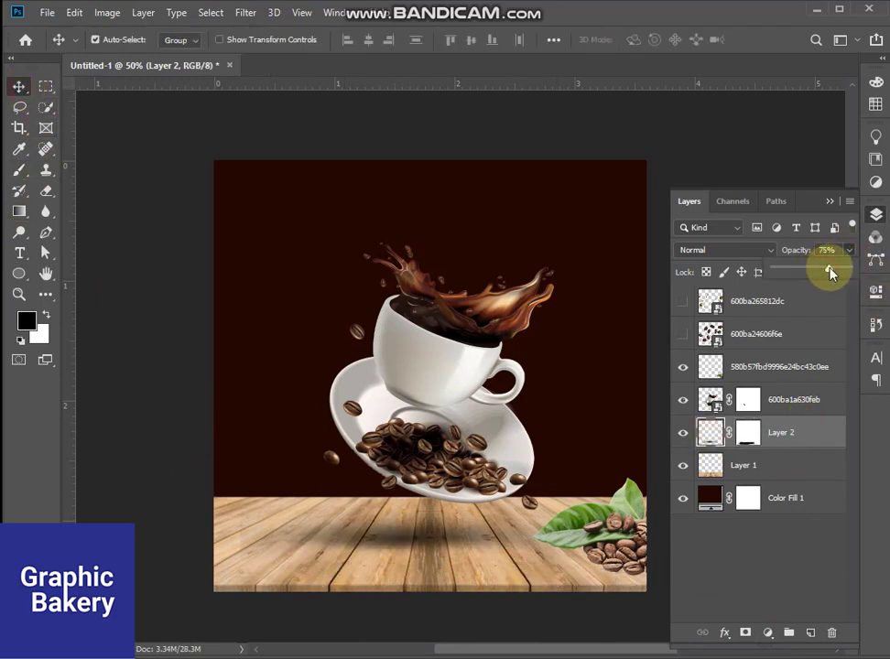
On a new layer above the cup layer, stamp a soft black shadow at the leaf and beans with a round 300 px brush
click(631, 549)
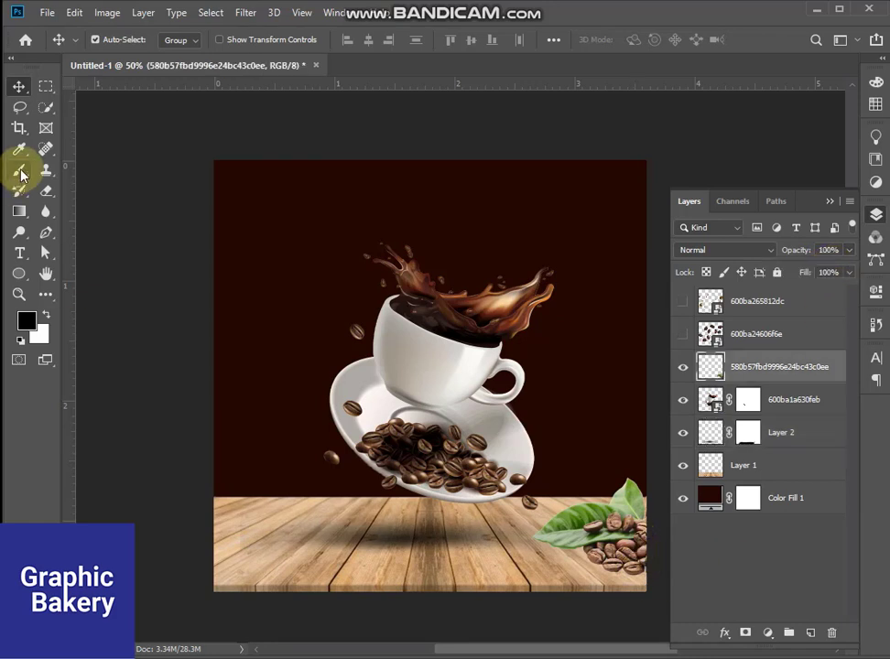
click(18, 170)
click(796, 402)
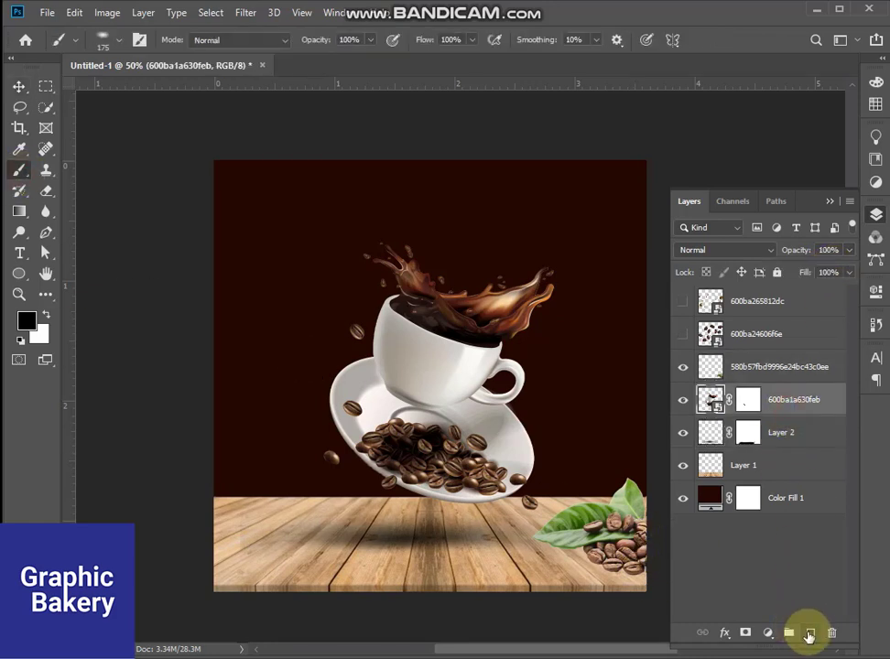
click(810, 632)
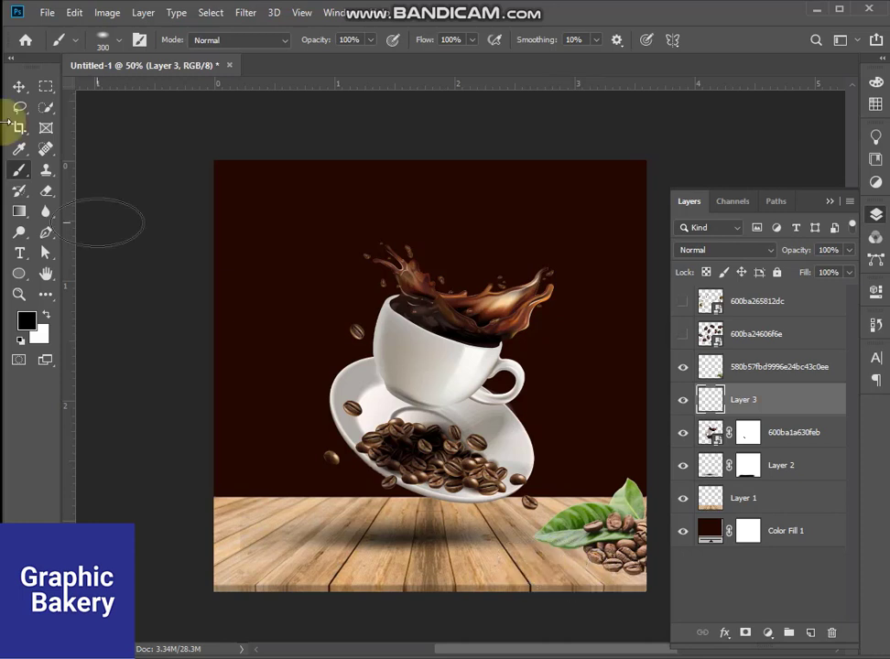
click(104, 40)
click(549, 563)
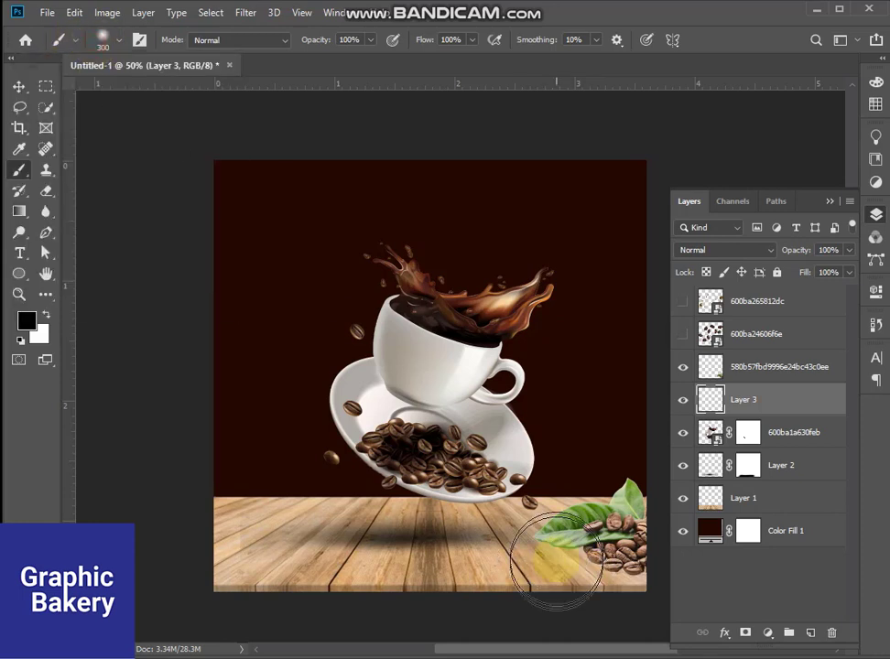
Flatten the leaf shadow to about 10.6% of its height and position it along the base of the coffee beans
click(19, 86)
key(ctrl+t)
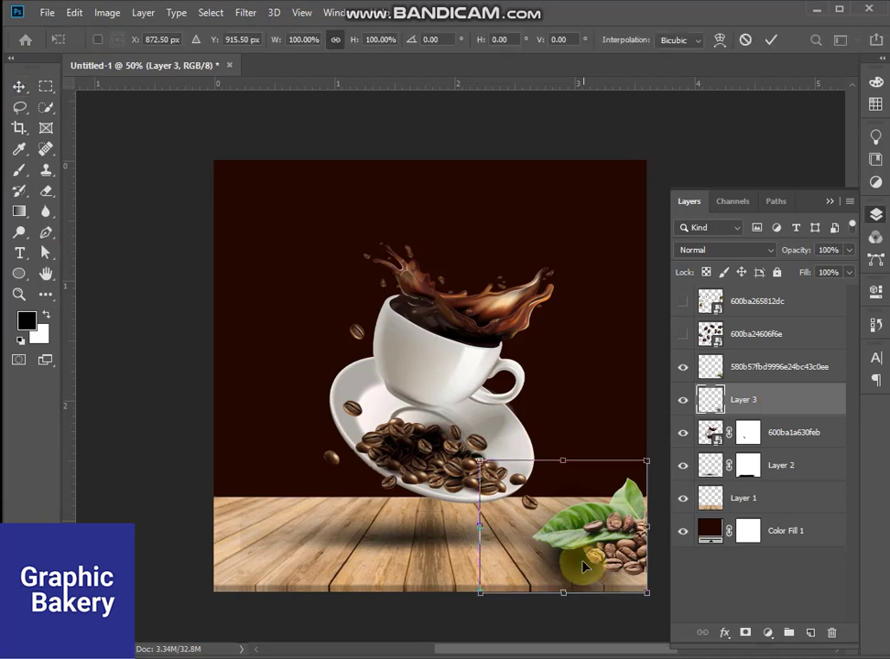
right_click(568, 471)
key(Escape)
drag(570, 470, 597, 574)
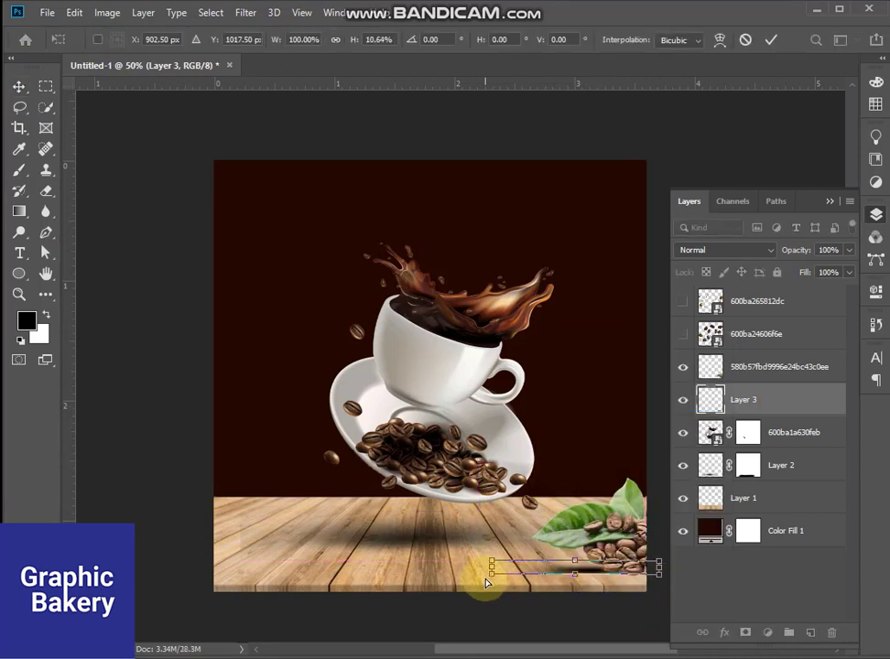
click(771, 40)
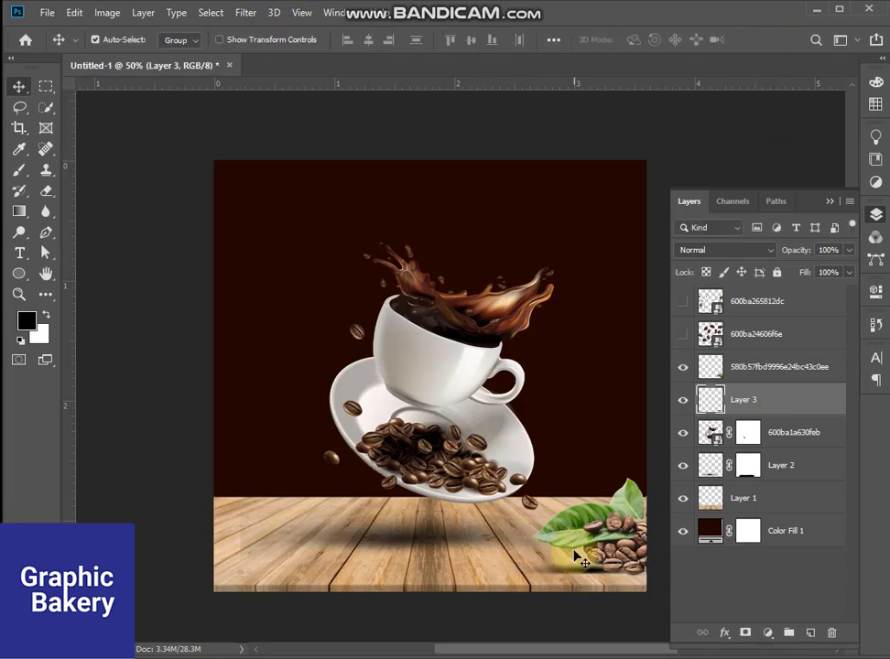
Rotate the leaf shadow about 11.6°, stretch its height to about 238%, and skew it about -4.6° beneath the leaf and beans
key(ctrl+t)
drag(480, 558, 499, 538)
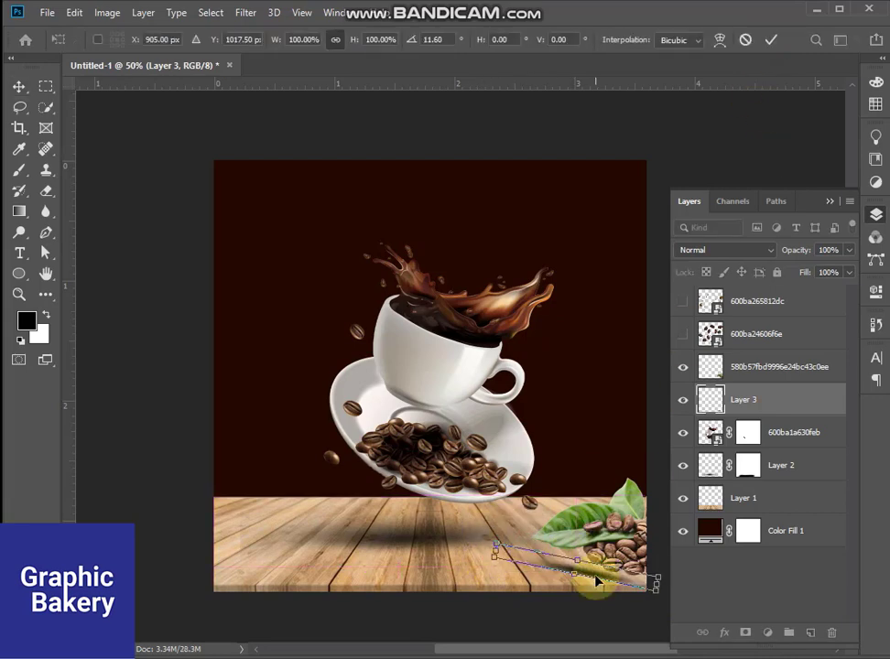
drag(586, 572, 502, 540)
right_click(579, 557)
click(606, 391)
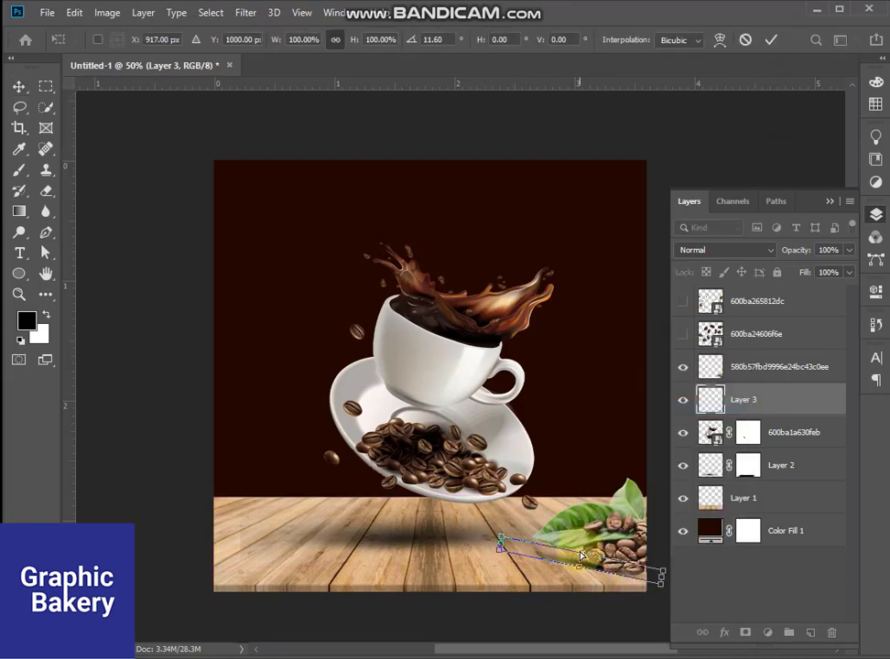
mouse_move(580, 555)
mouse_down()
mouse_move(582, 535)
mouse_move(602, 565)
mouse_move(568, 572)
mouse_up()
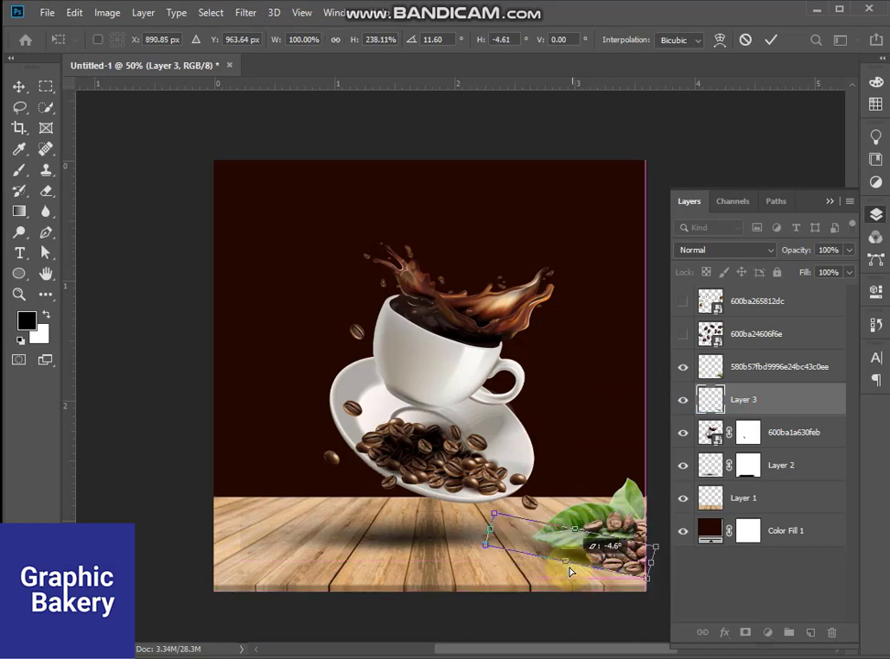
click(771, 39)
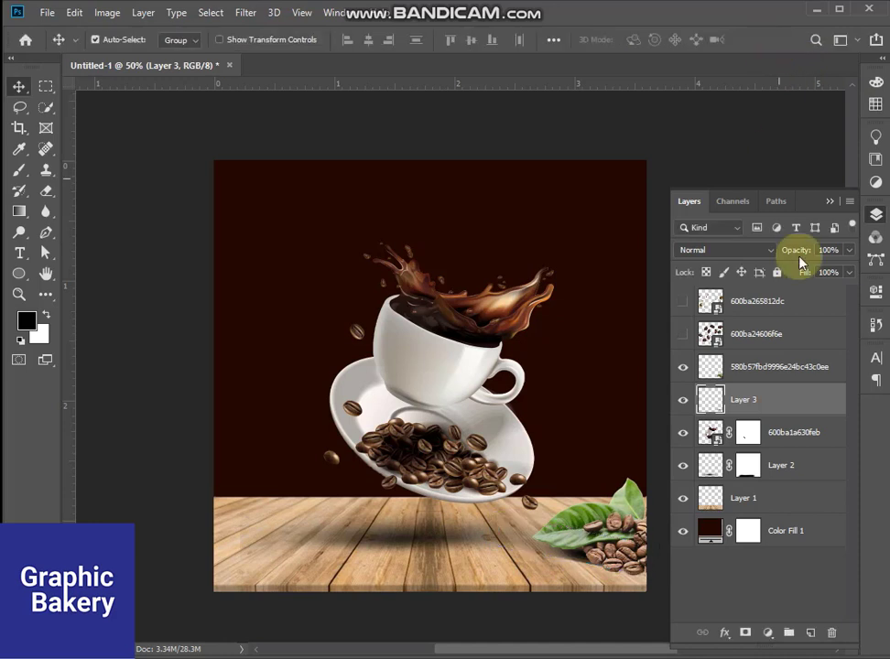
Set the leaf shadow's opacity to 54%, mask its lower edge with a 70 px soft black brush, and nudge it slightly down
drag(807, 274, 818, 274)
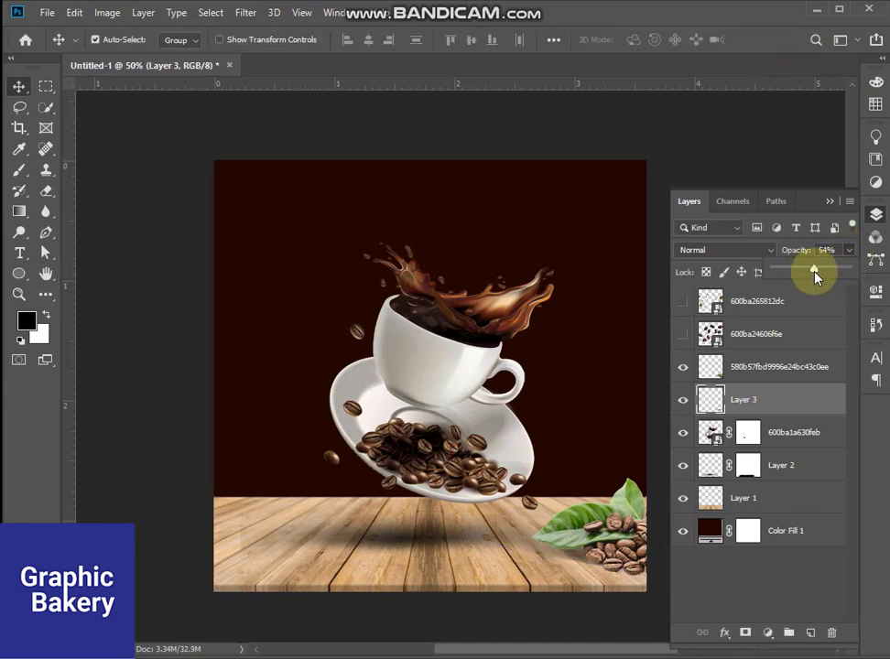
click(746, 632)
click(18, 170)
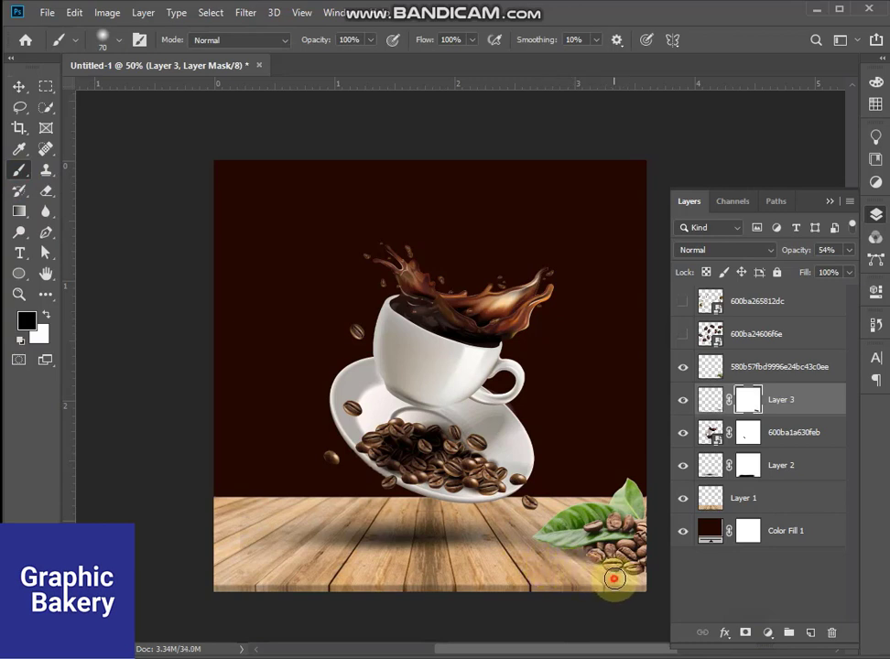
click(19, 86)
drag(585, 562, 587, 569)
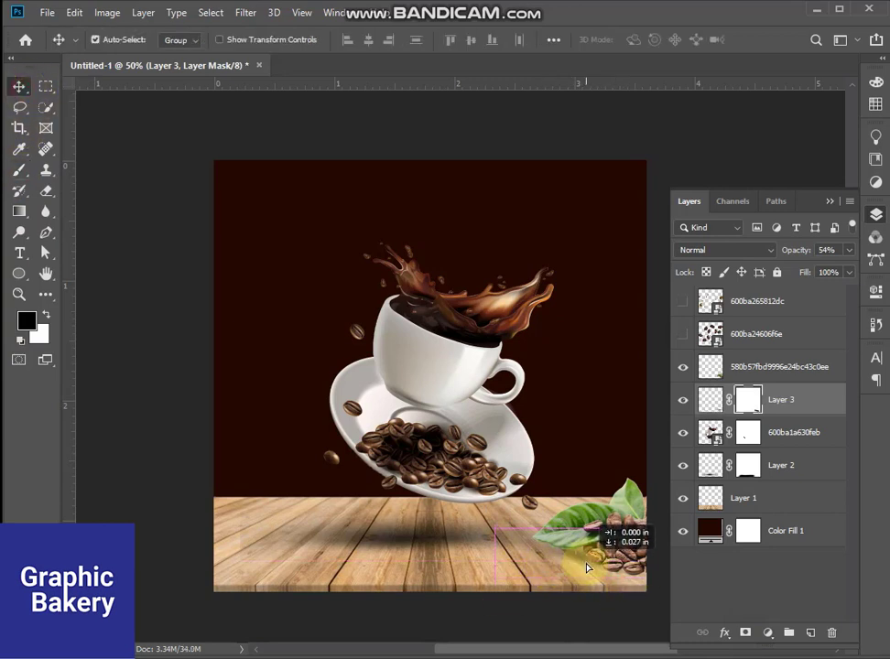
Set the cup shadow layer to the Multiply blend mode with 40% opacity
click(489, 542)
click(848, 251)
drag(848, 267, 805, 270)
click(757, 250)
click(735, 313)
click(848, 250)
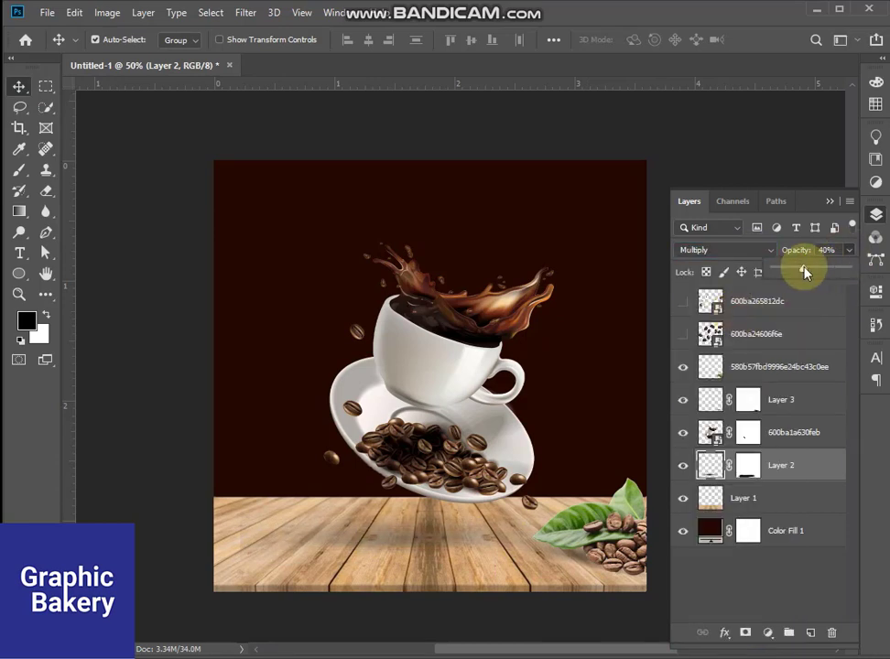
click(802, 595)
Create a new layer above the dark brown Color Fill layer and sample the background brown as the foreground colour
click(774, 532)
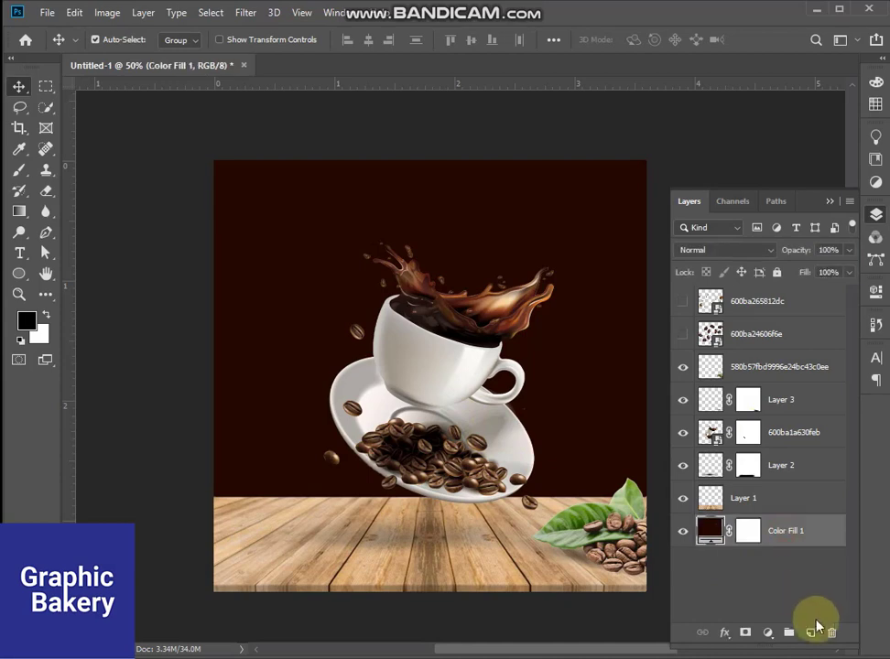
click(810, 633)
click(19, 148)
click(216, 228)
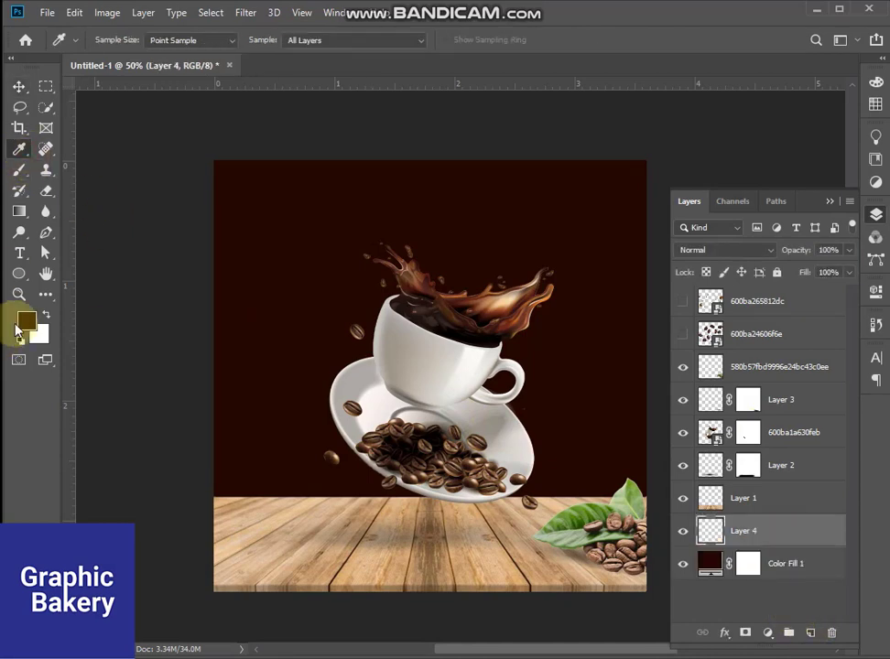
Try lighter, warmer brown foreground colours such as 7d3610, 641b11 and 643e11
click(26, 319)
click(619, 518)
mouse_move(619, 518)
mouse_down()
mouse_move(564, 472)
mouse_move(556, 448)
mouse_move(602, 494)
mouse_up()
drag(649, 552, 653, 538)
mouse_move(594, 520)
mouse_down()
mouse_move(546, 429)
mouse_move(621, 481)
mouse_up()
drag(655, 540, 655, 544)
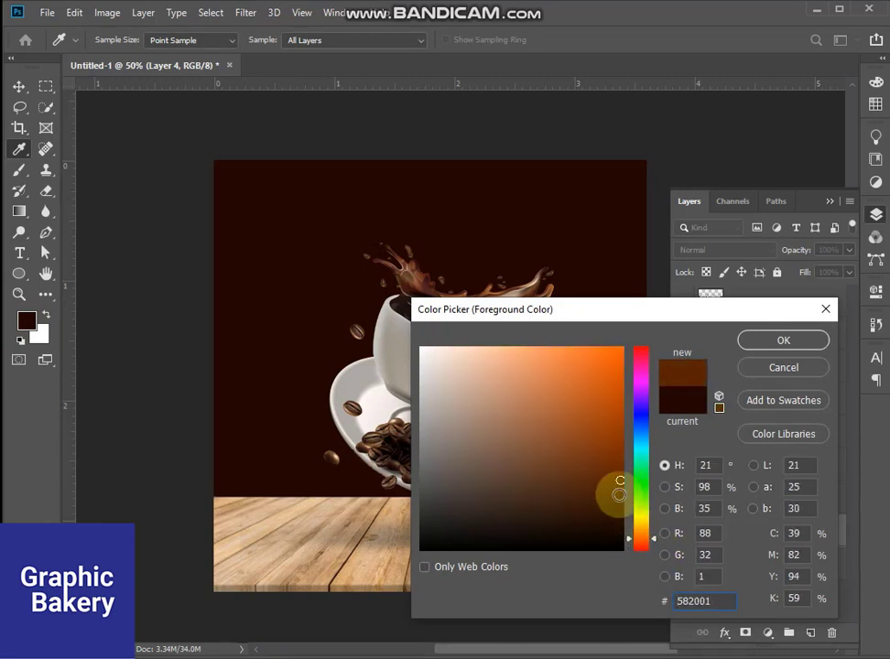
drag(605, 487, 598, 453)
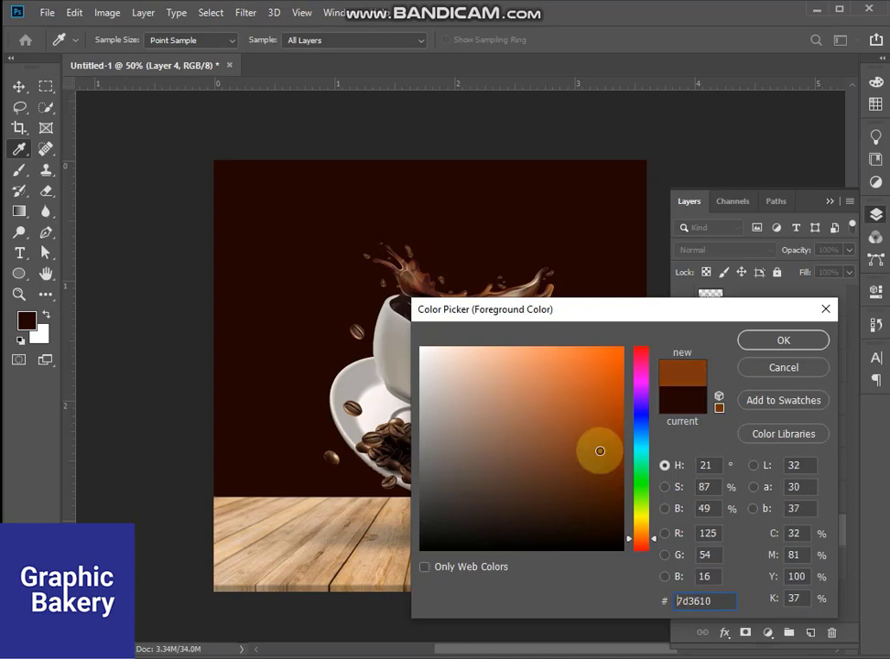
mouse_move(654, 540)
mouse_down()
mouse_move(653, 550)
mouse_move(652, 541)
mouse_up()
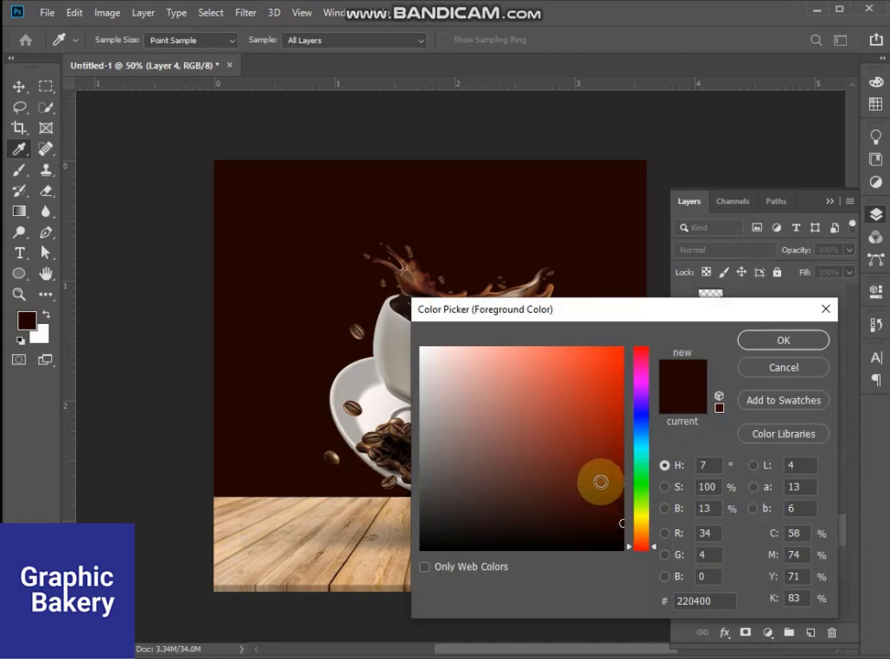
mouse_move(601, 482)
mouse_down()
mouse_move(576, 482)
mouse_move(560, 463)
mouse_move(587, 470)
mouse_up()
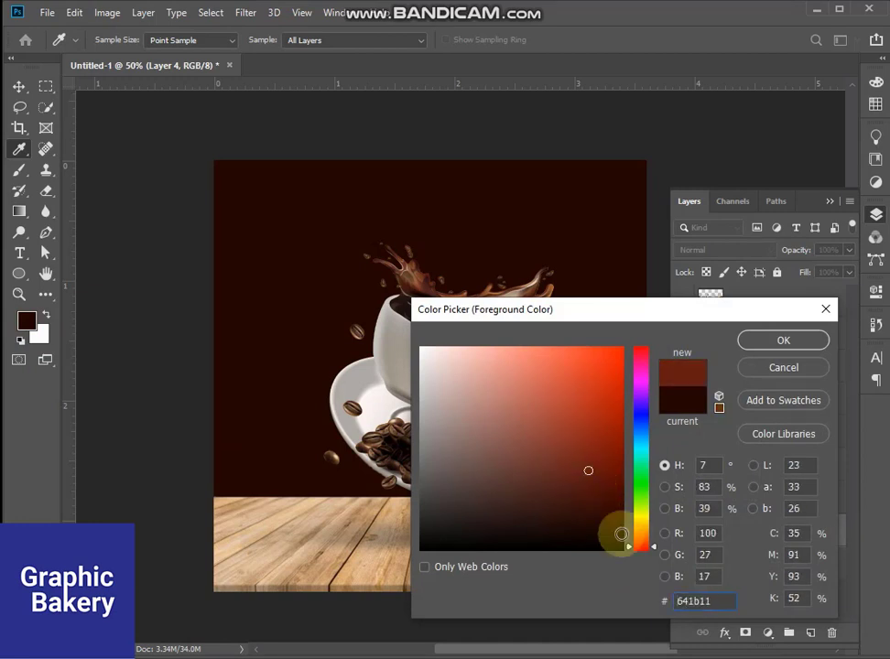
mouse_move(643, 546)
mouse_down()
mouse_move(647, 532)
mouse_move(653, 536)
mouse_up()
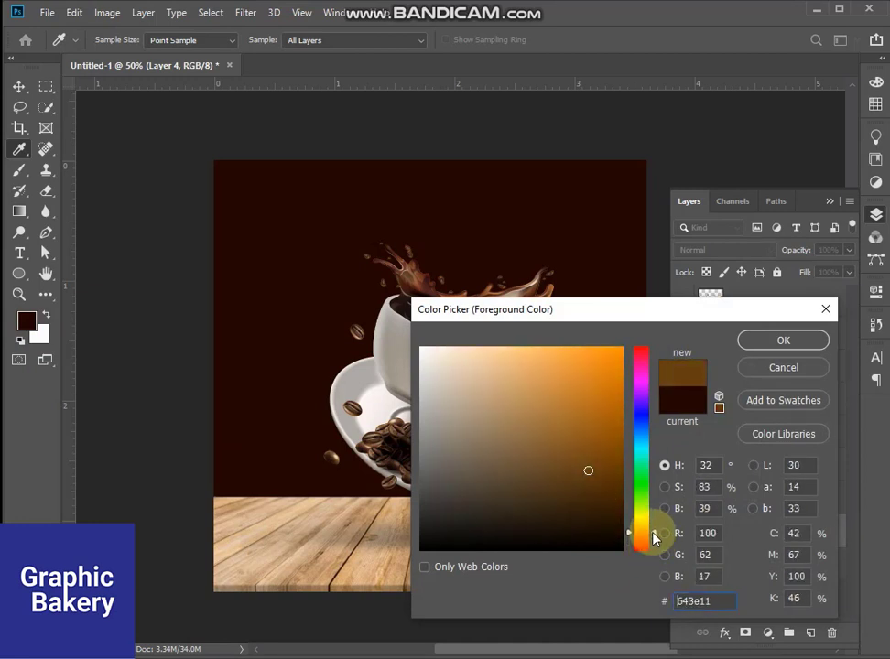
drag(586, 490, 545, 403)
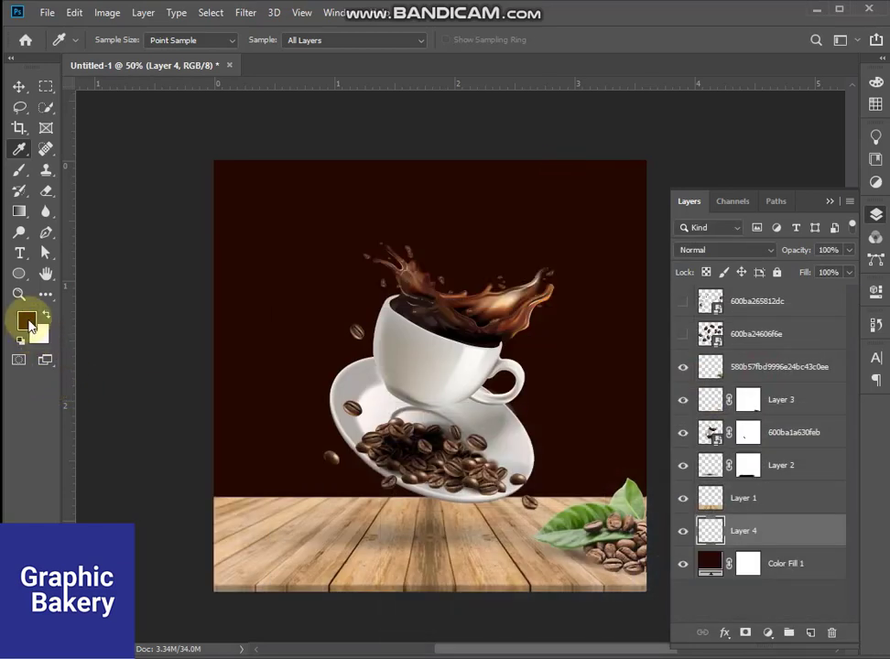
Set the foreground colour to bright orange d27200
click(27, 319)
click(652, 541)
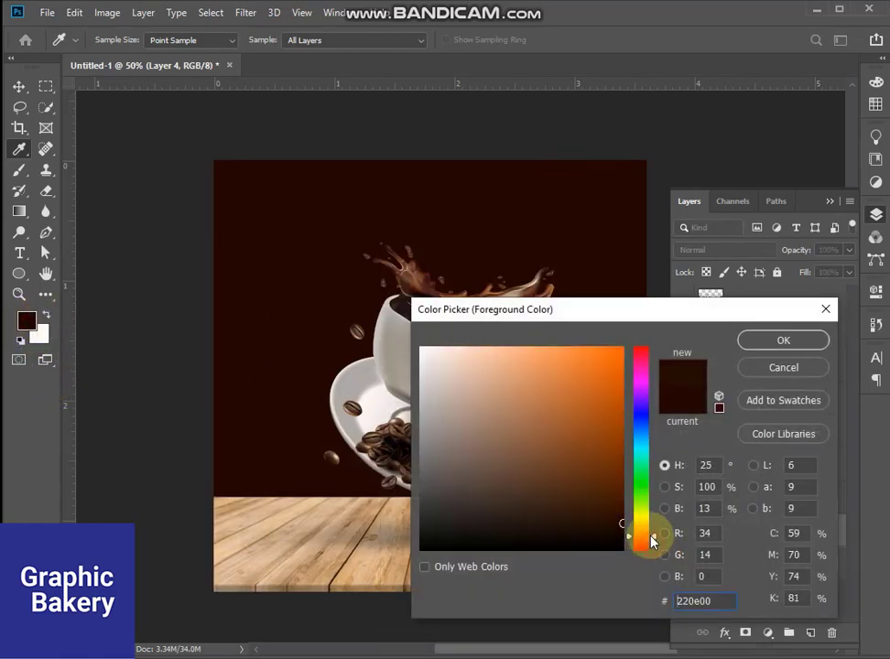
drag(653, 541, 625, 377)
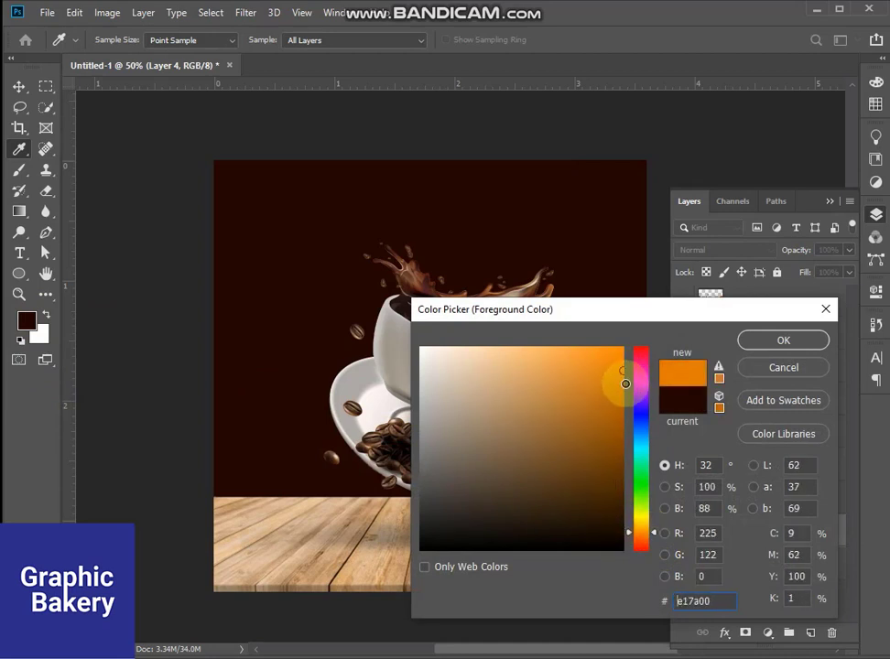
click(767, 339)
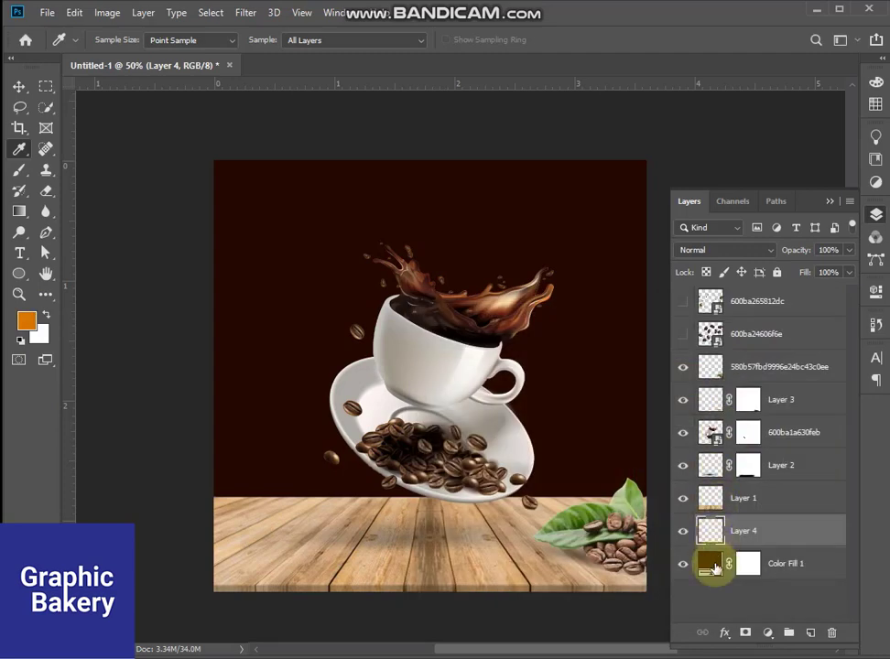
Paint an orange glow on Layer 4 over the background's upper right with a 1200 px soft brush
click(18, 170)
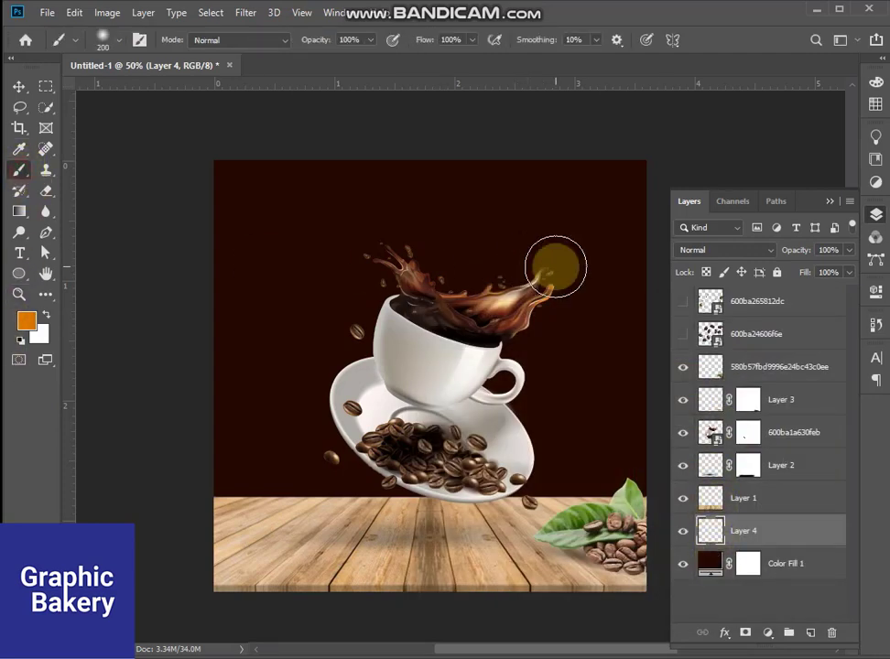
key(bracketright)
key(bracketright)
key(bracketright)
key(bracketright)
key(bracketright)
key(bracketright)
key(bracketright)
key(bracketright)
key(bracketright)
key(bracketright)
key(bracketright)
key(bracketright)
key(bracketright)
click(556, 270)
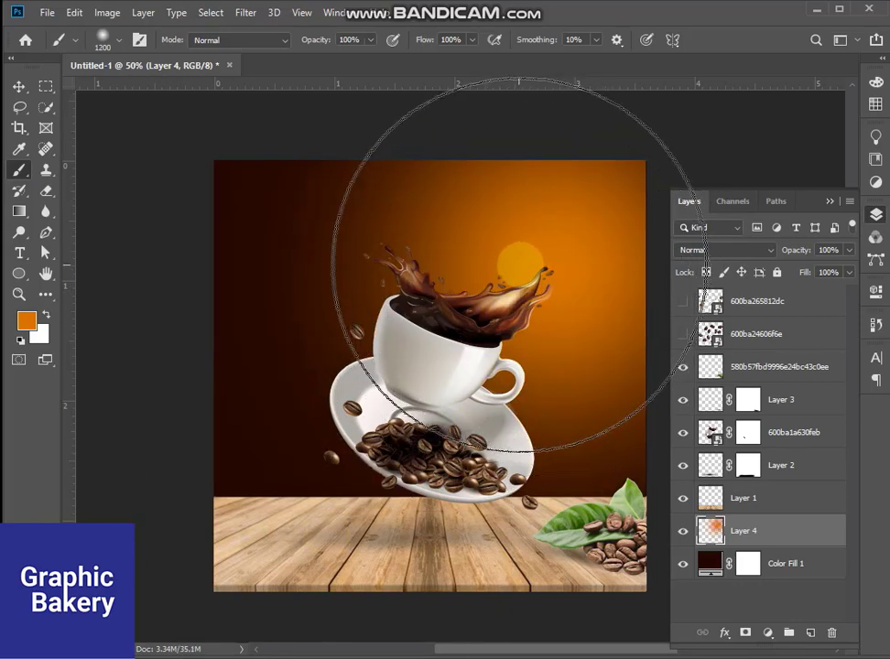
click(525, 259)
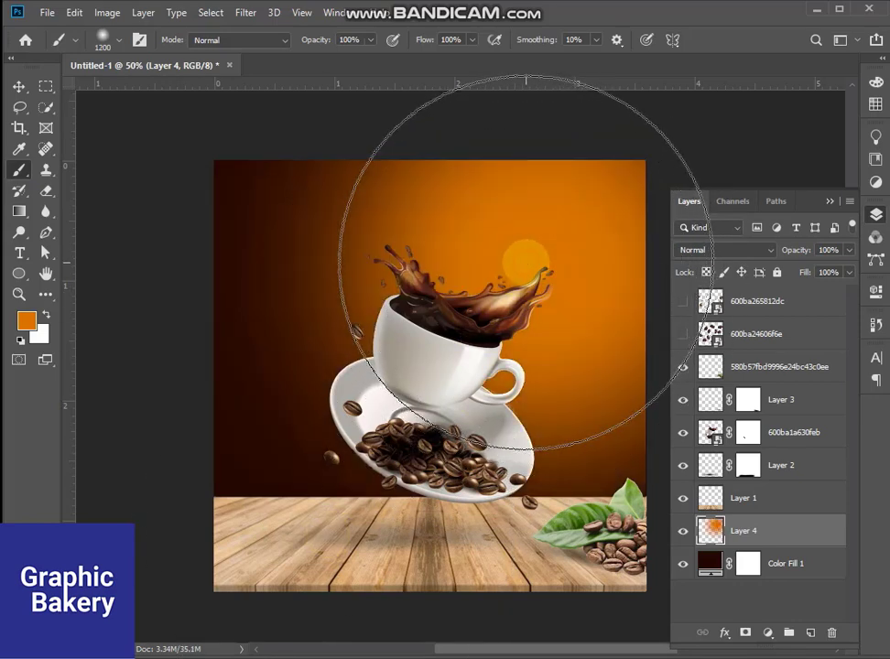
Create a new layer above the orange glow and change the foreground colour to a golden yellow
click(810, 632)
click(26, 320)
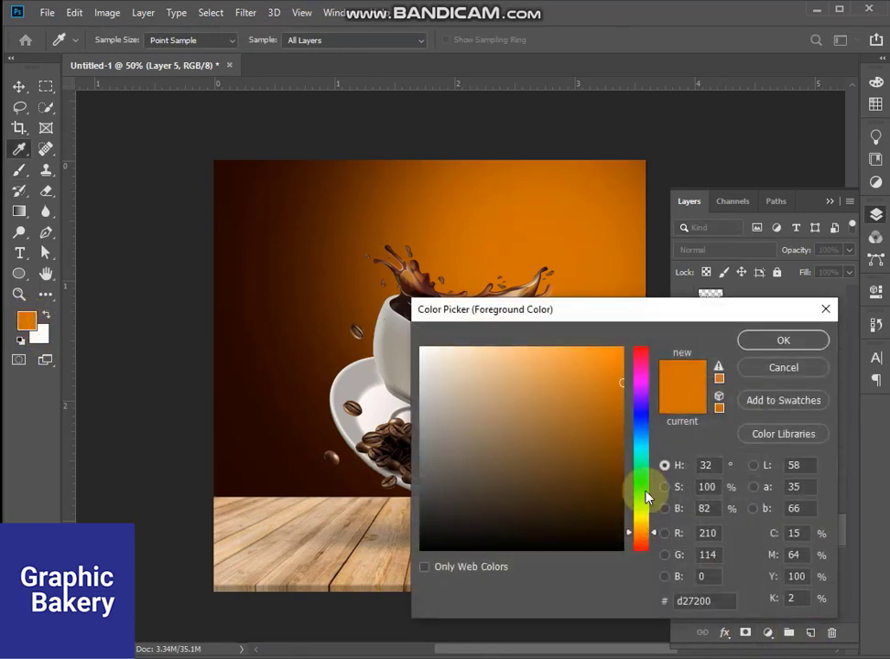
drag(652, 534, 653, 526)
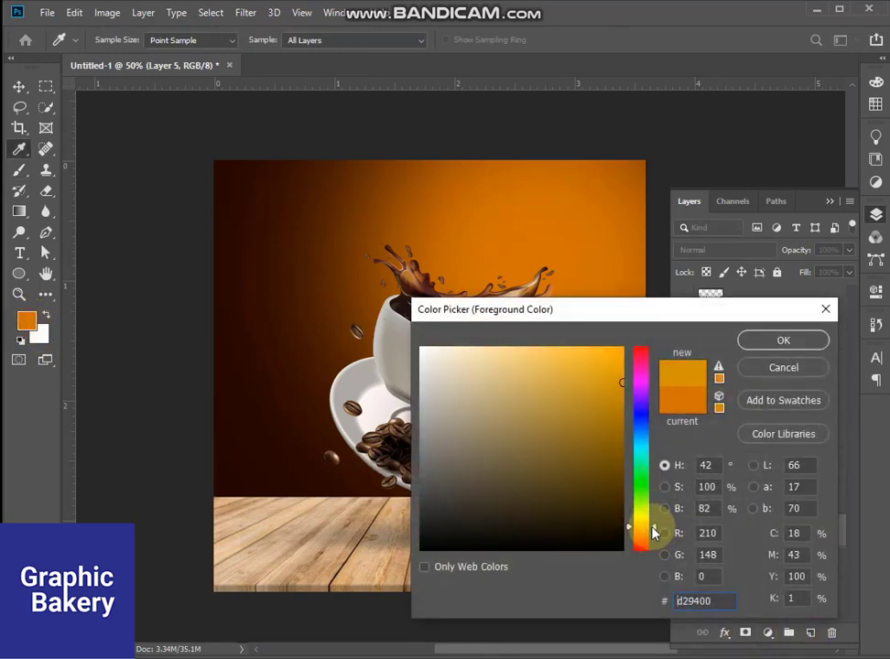
click(773, 341)
Try a golden yellow glow in the background's upper right with a smaller 800 px soft brush, and undo it
key(b)
key(bracketleft)
key(bracketleft)
key(bracketleft)
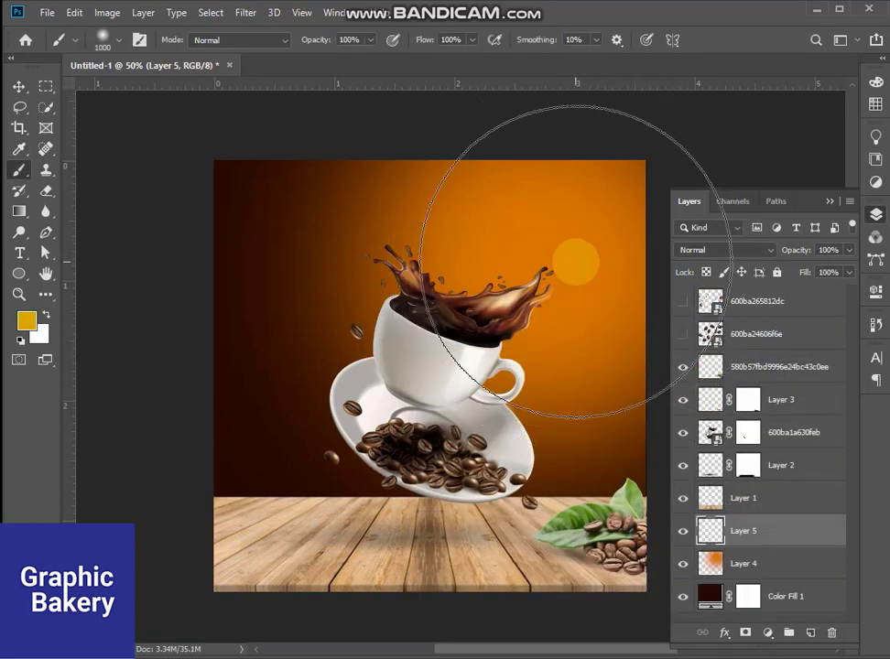
click(576, 228)
click(575, 227)
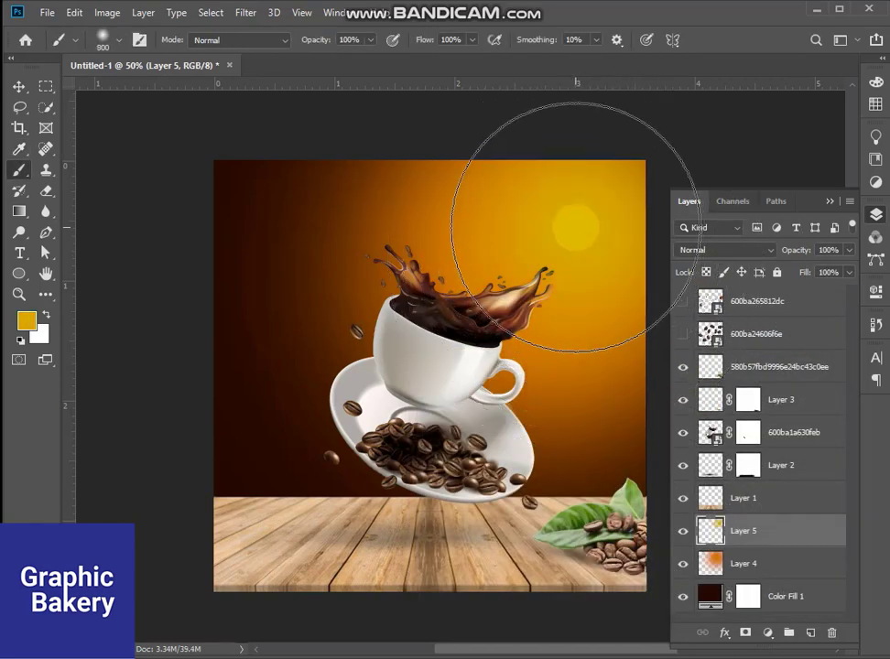
key(ctrl+z)
key(bracketleft)
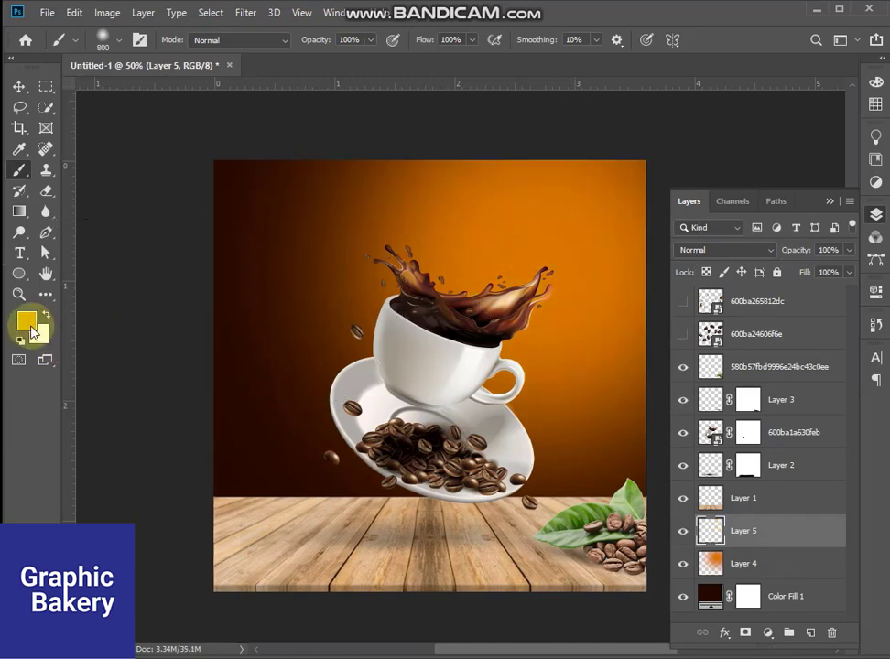
Shift the foreground colour to a more orange amber and paint an 800 px soft glow over the background's upper right on Layer 5
click(28, 322)
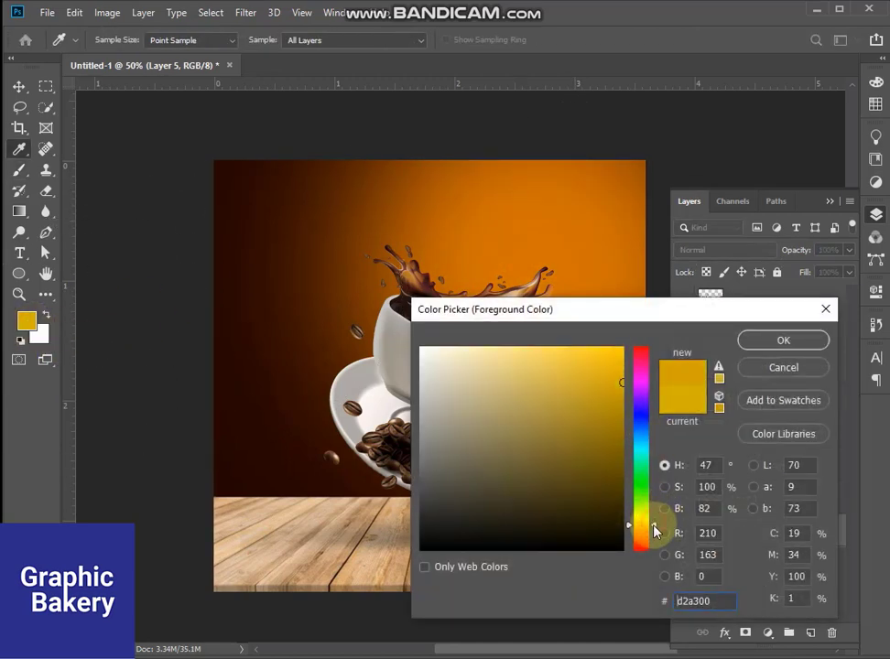
click(775, 344)
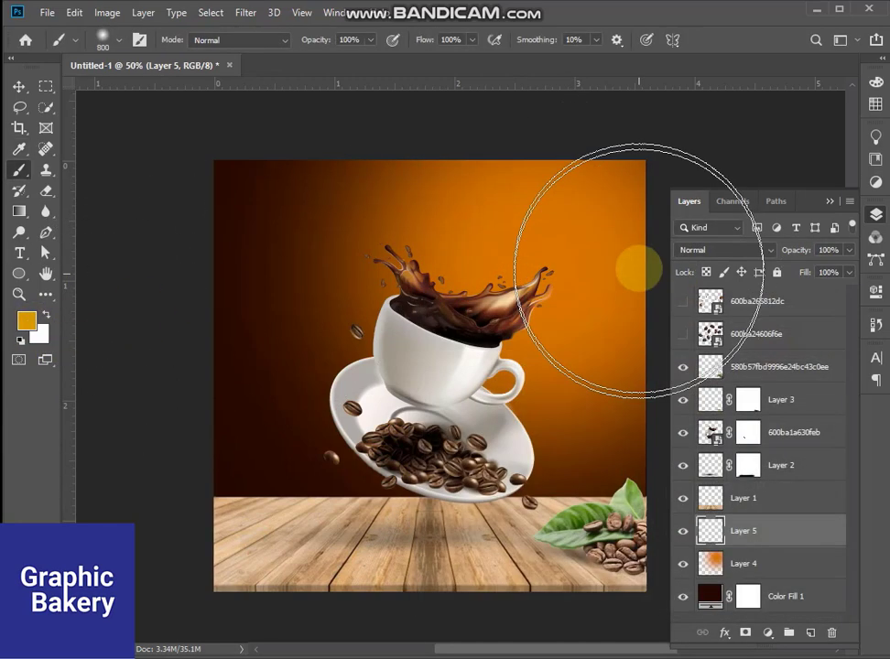
click(583, 217)
key(ctrl+z)
click(544, 565)
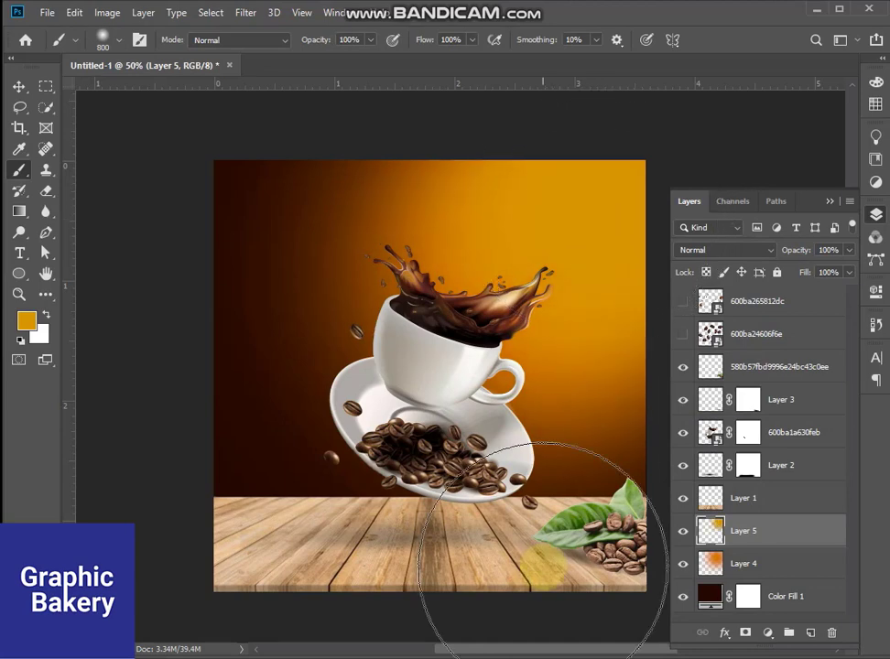
Darken the Color Fill background to a near-black brown, about 150200
double_click(709, 596)
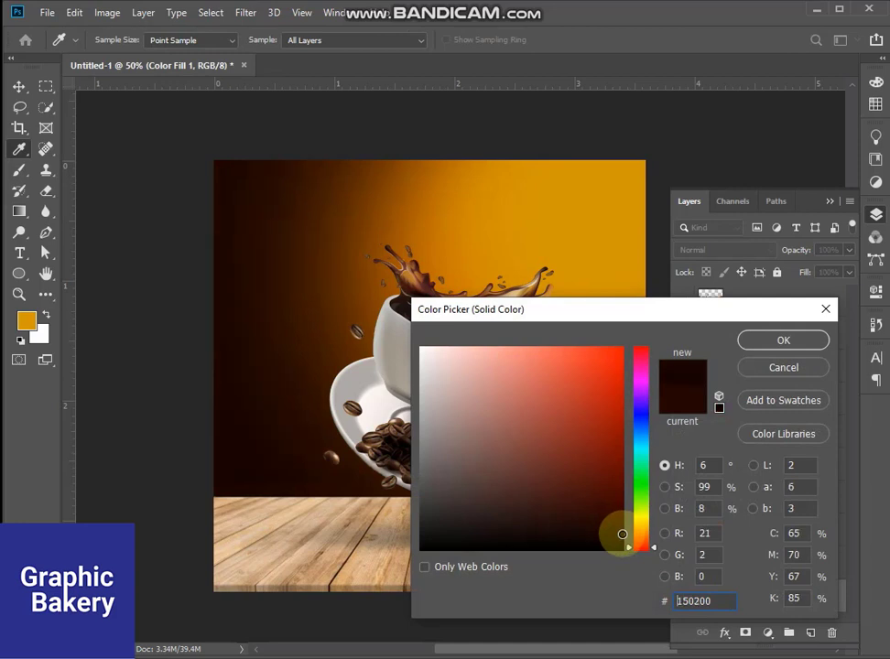
click(756, 345)
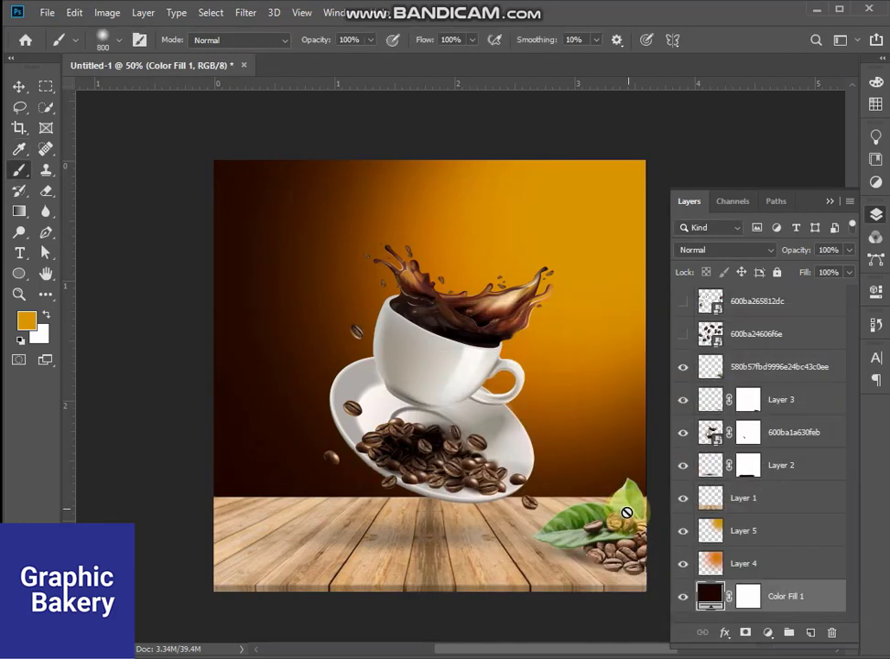
Lower the opacity of the orange glow on Layer 4 and set the amber glow on Layer 5 to 84% opacity
click(769, 528)
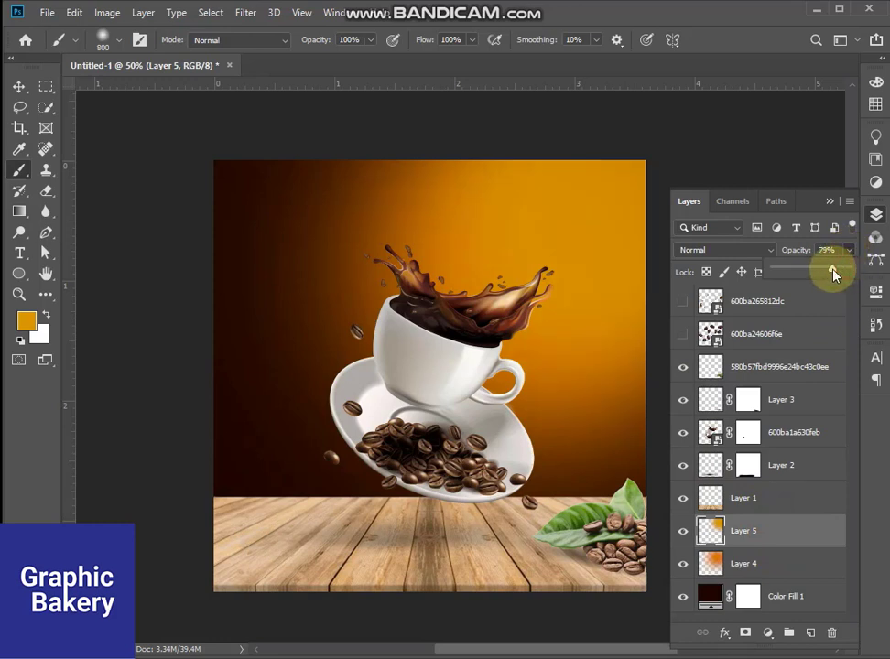
click(743, 563)
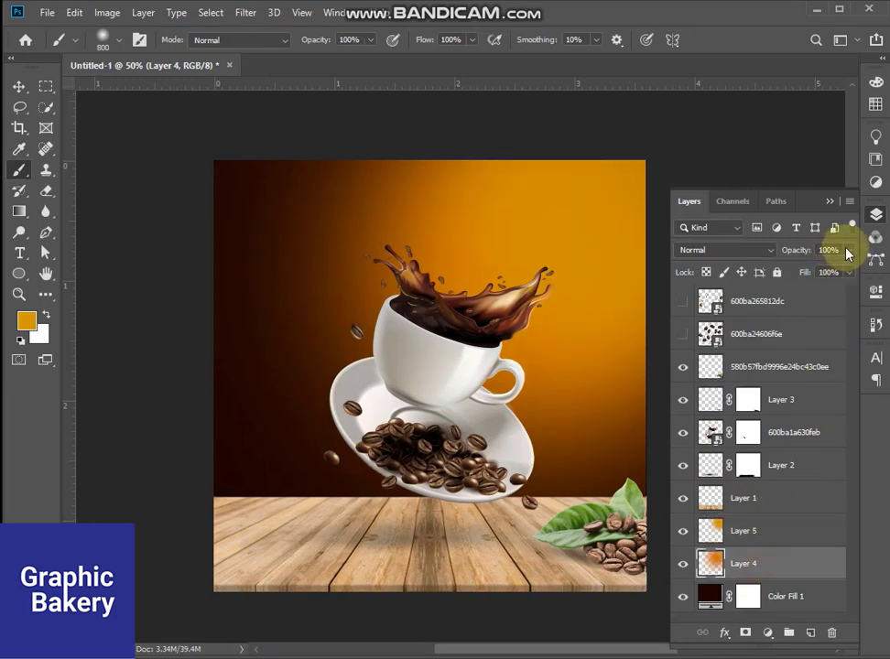
drag(848, 275, 819, 280)
click(794, 533)
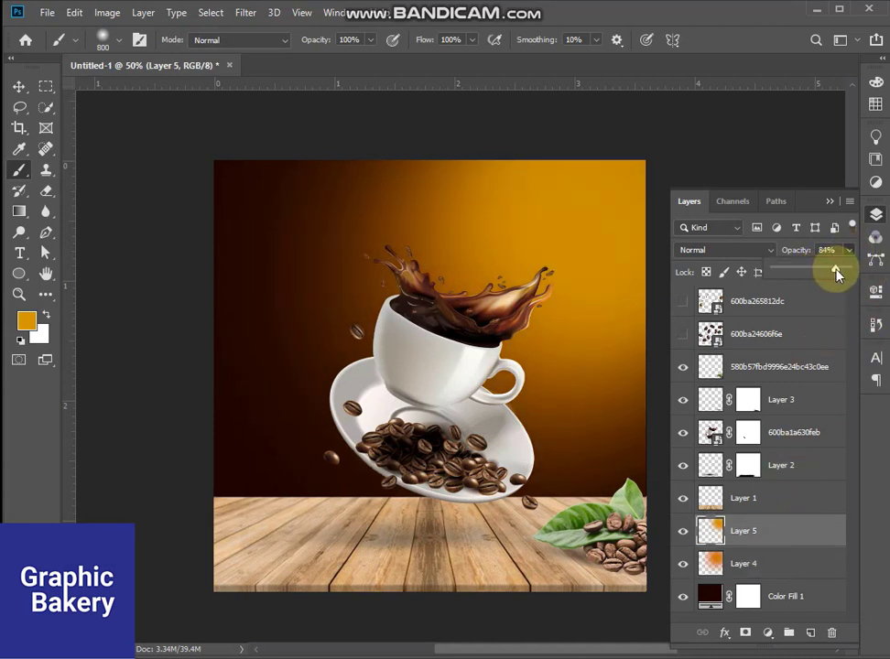
Show the large coffee beans layer 600ba24606f6e, place it directly beneath the cup layer, and shift the beans slightly down and left
click(18, 86)
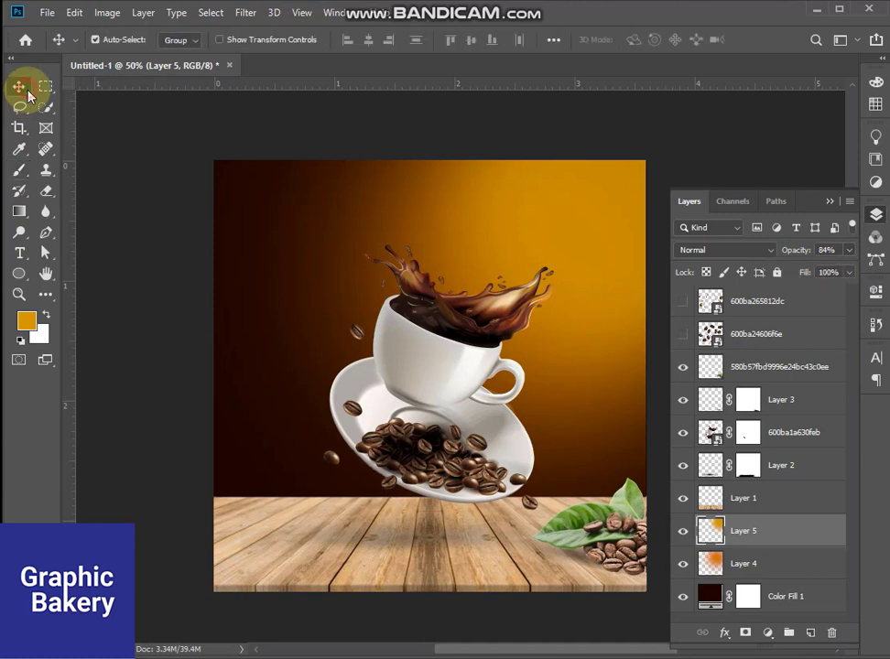
click(146, 264)
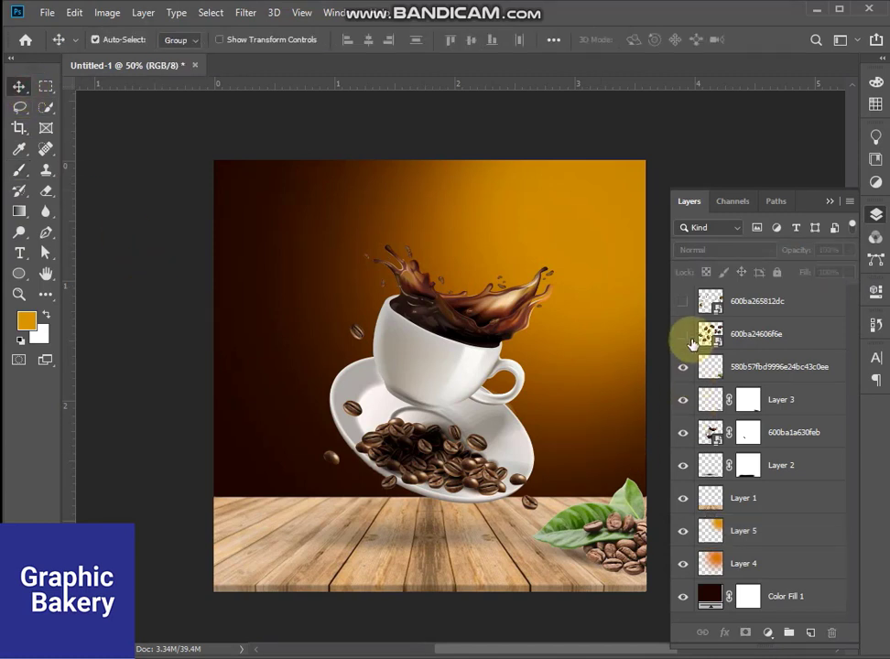
click(683, 335)
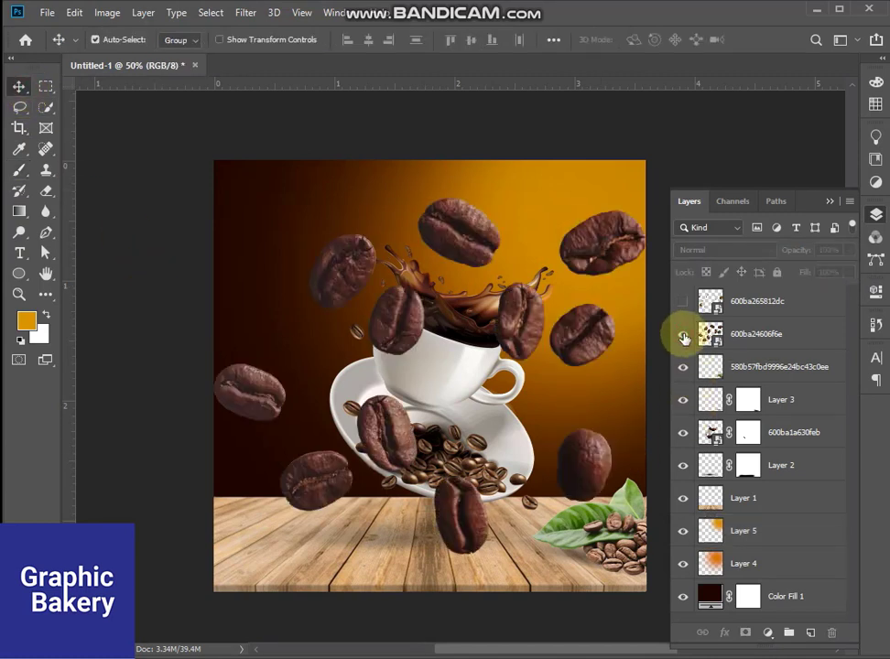
drag(751, 334, 756, 449)
mouse_move(460, 525)
mouse_down()
mouse_move(443, 544)
mouse_move(445, 535)
mouse_up()
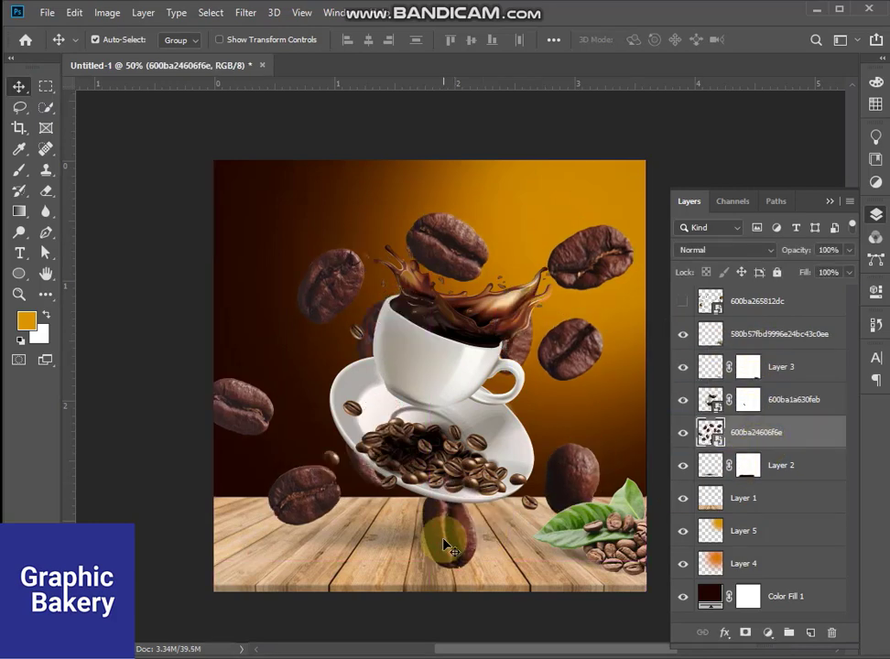
Scale the large coffee beans up to about 21.7% and reposition them around the cup so they extend past the poster's edges
key(ctrl+t)
drag(637, 225, 730, 125)
drag(576, 312, 513, 344)
drag(401, 604, 402, 634)
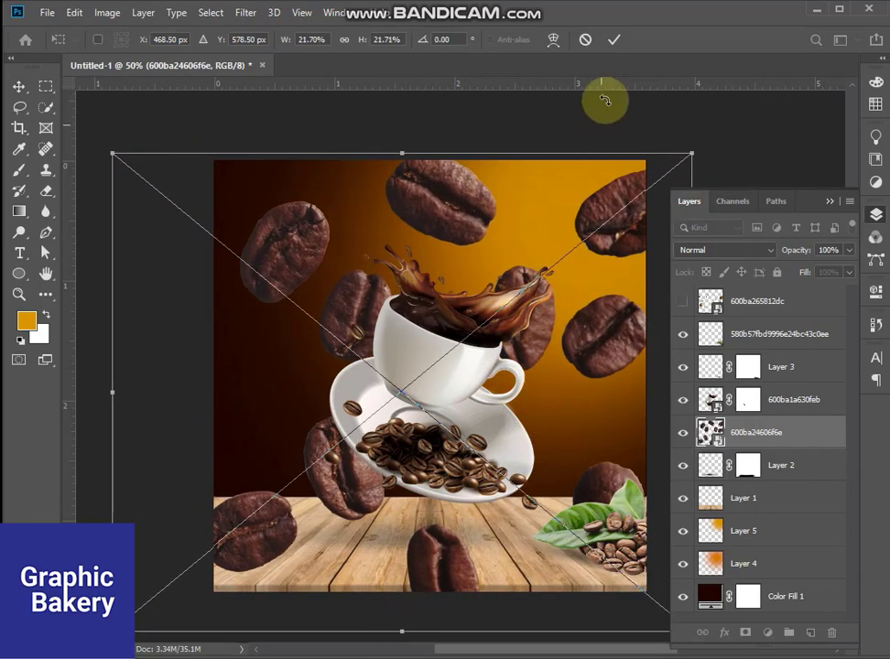
click(613, 39)
Apply a Gaussian Blur to the large coffee beans layer and set its fill to 66%
click(245, 12)
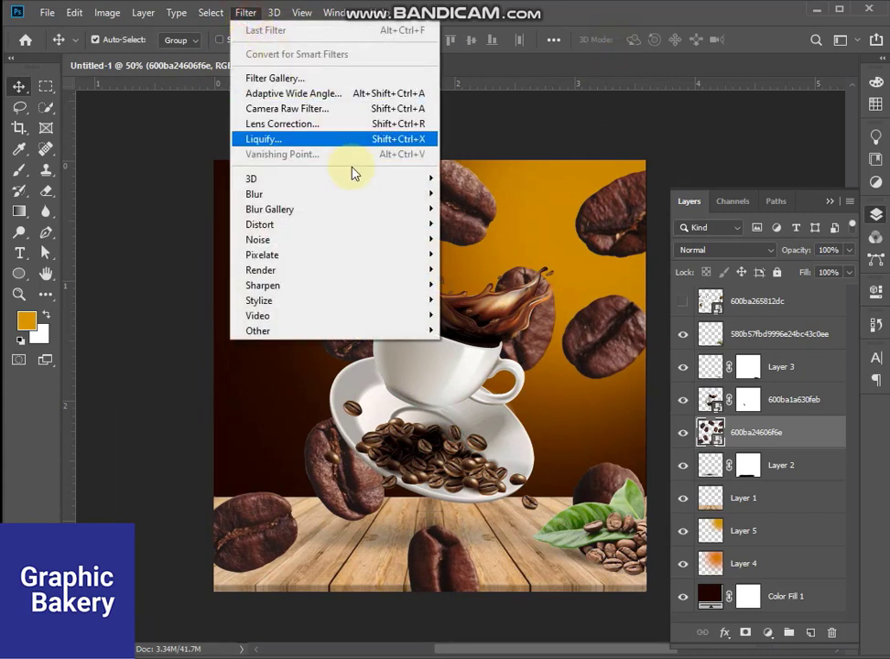
mouse_move(385, 194)
click(499, 255)
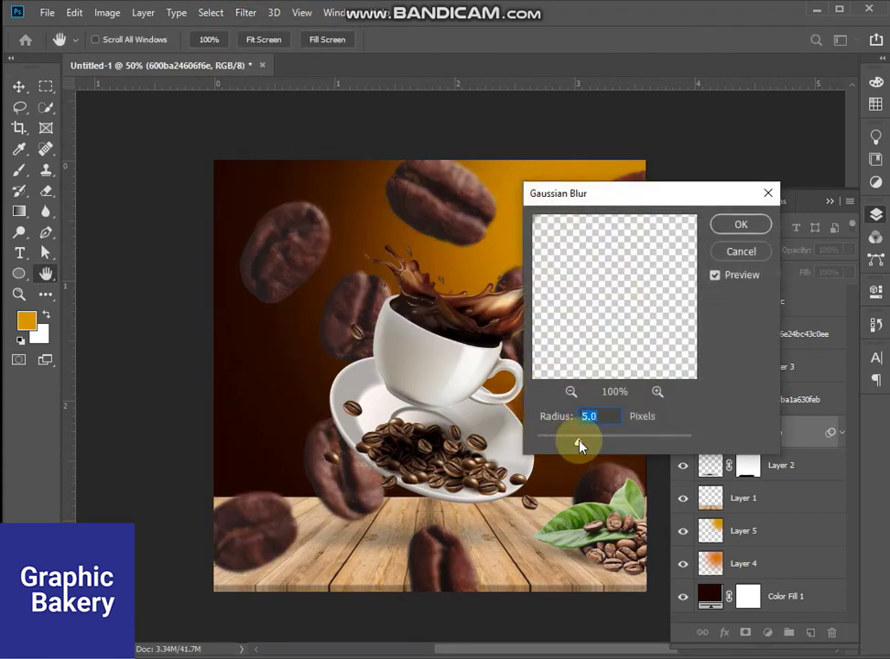
mouse_move(585, 445)
mouse_down()
mouse_move(604, 443)
mouse_move(595, 442)
mouse_up()
click(740, 224)
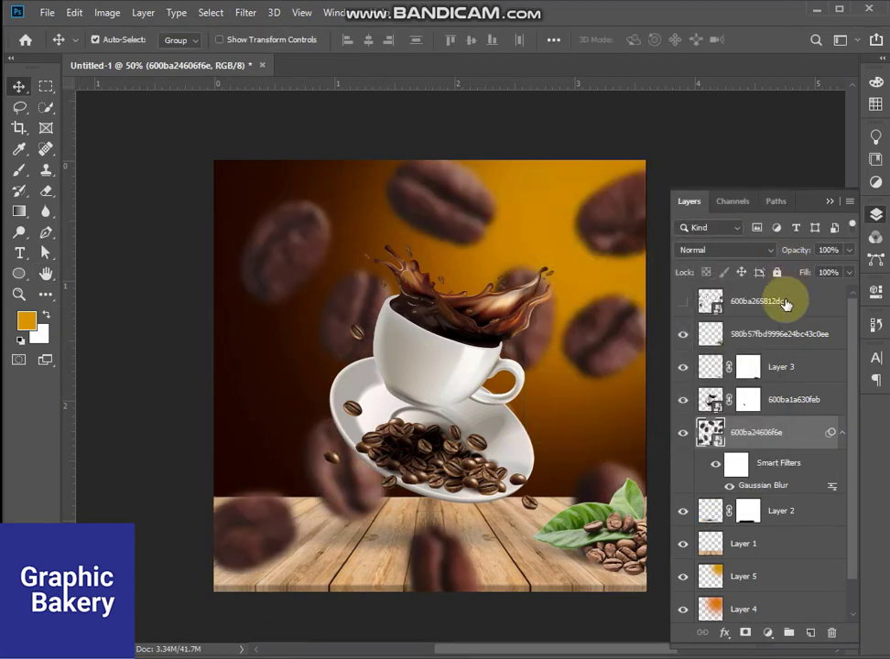
drag(806, 293, 827, 296)
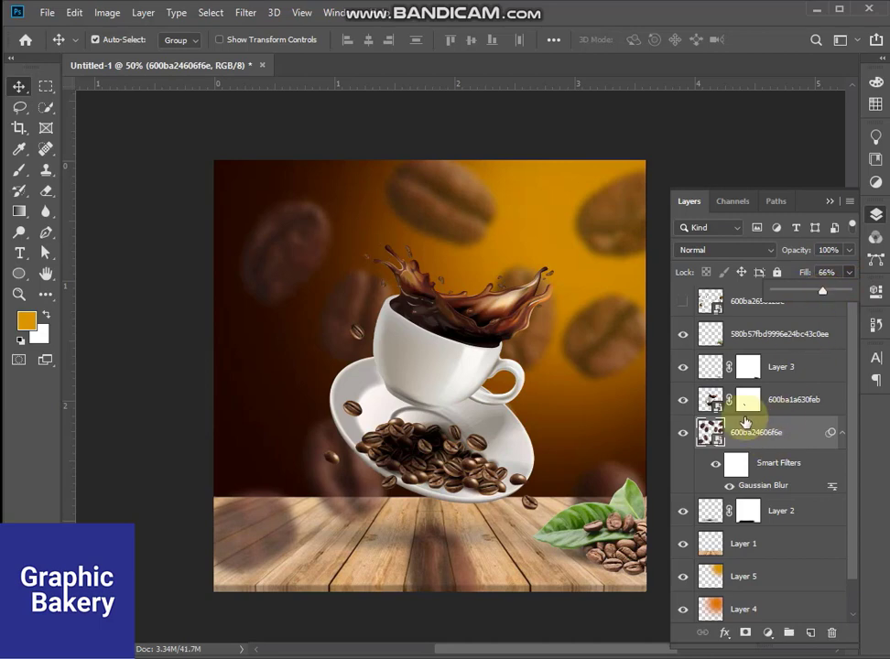
Show the small beans layer 600ba265812dc, move it to the poster's upper part, then duplicate it and move the copy to the lower part
click(683, 301)
drag(601, 330, 612, 203)
drag(785, 306, 809, 633)
drag(613, 192, 614, 459)
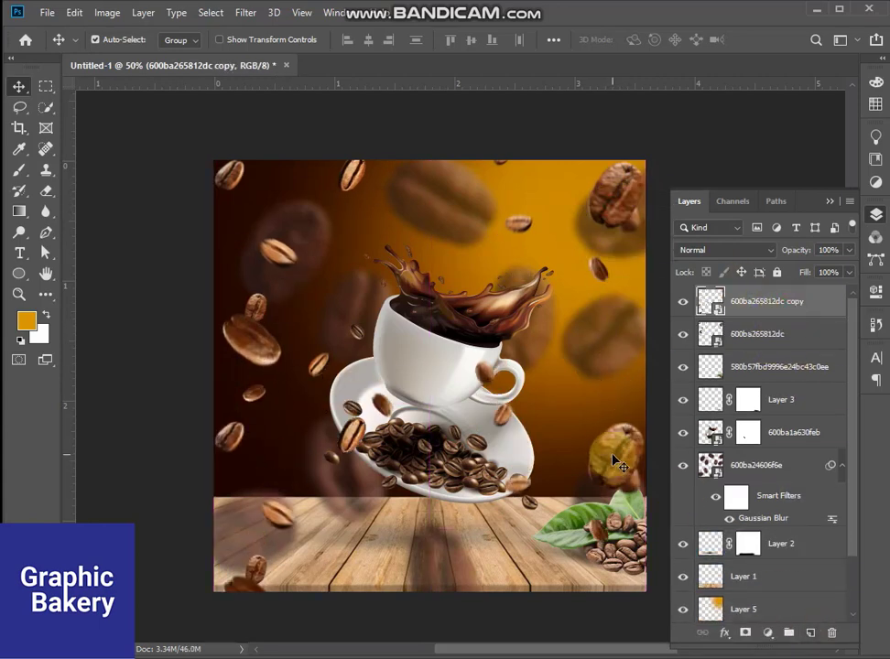
Flip the copied small beans layer horizontally and move it up over the lower half of the poster
key(ctrl+t)
right_click(609, 440)
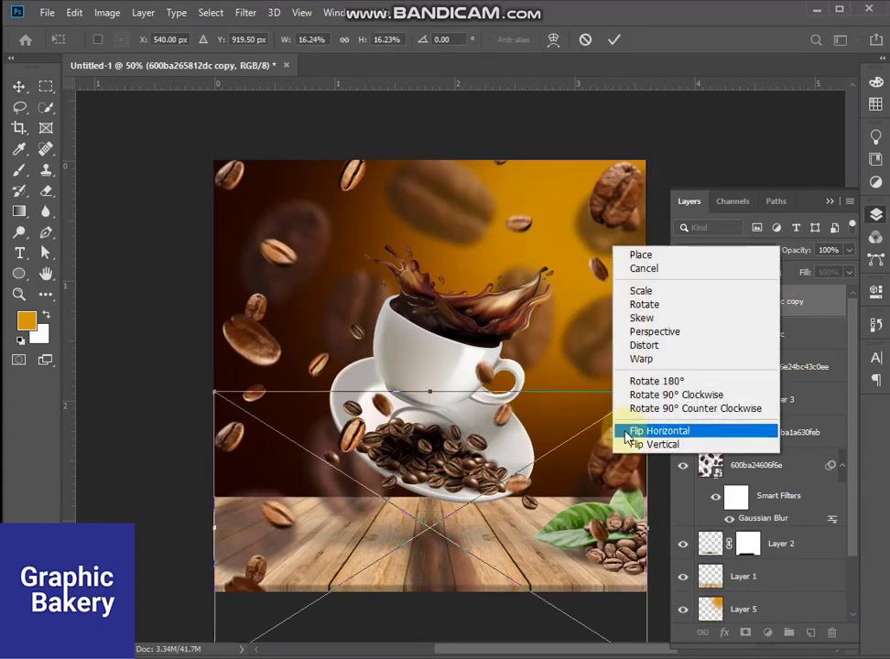
click(627, 428)
drag(616, 595, 609, 546)
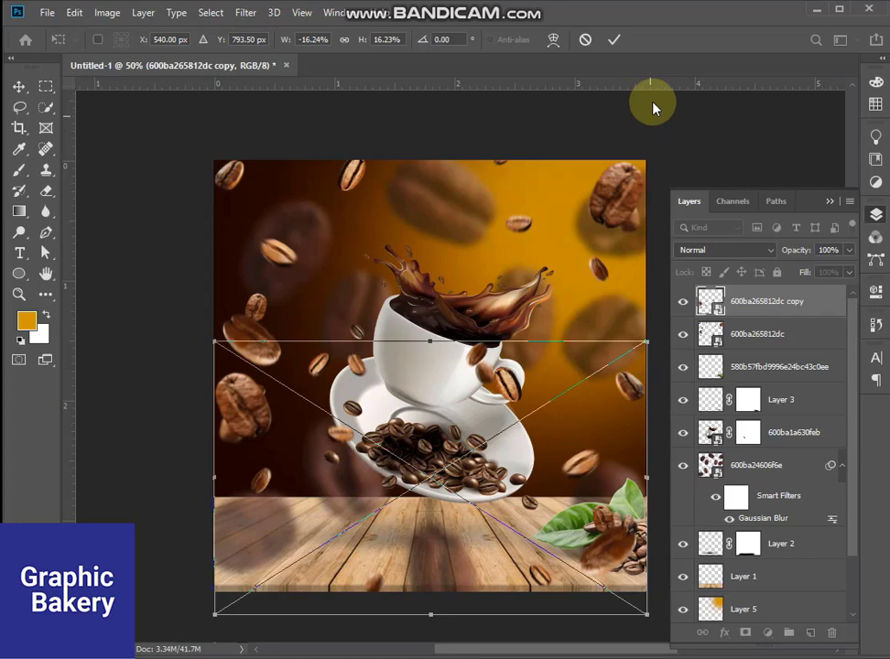
click(615, 41)
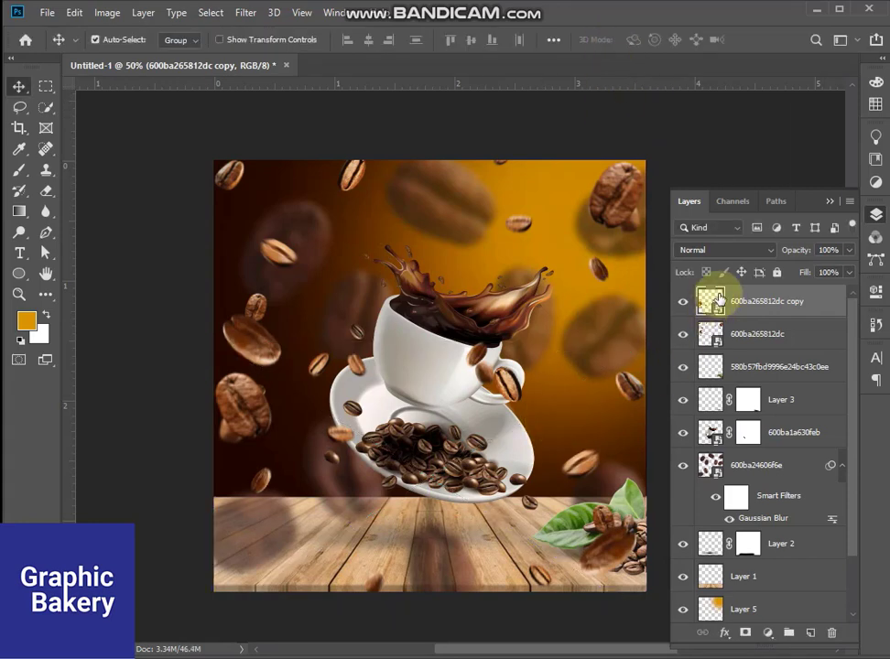
Apply a Gaussian Blur with a radius of 0.9 pixels to the copied small beans layer
click(245, 12)
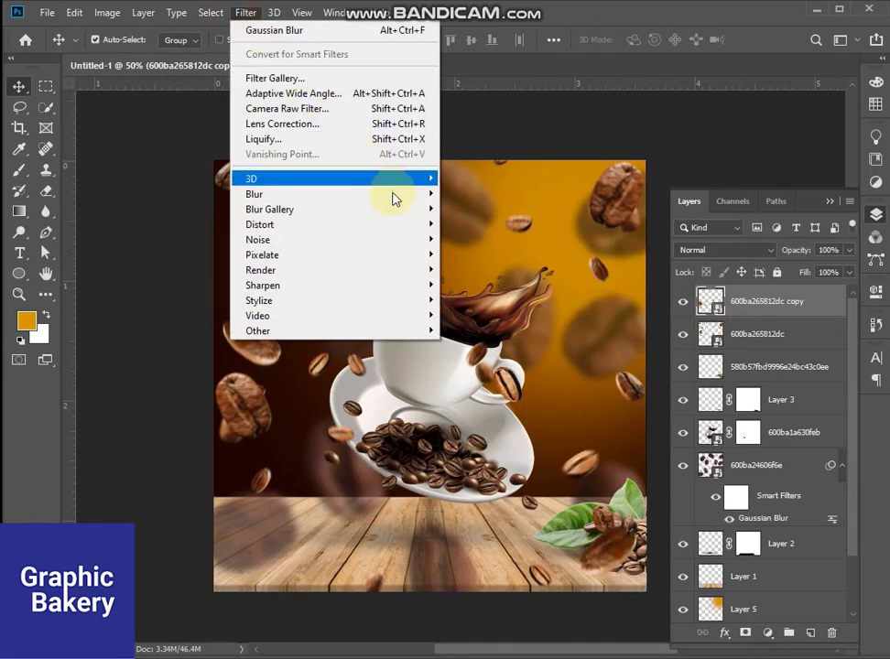
mouse_move(400, 220)
mouse_move(408, 194)
click(467, 253)
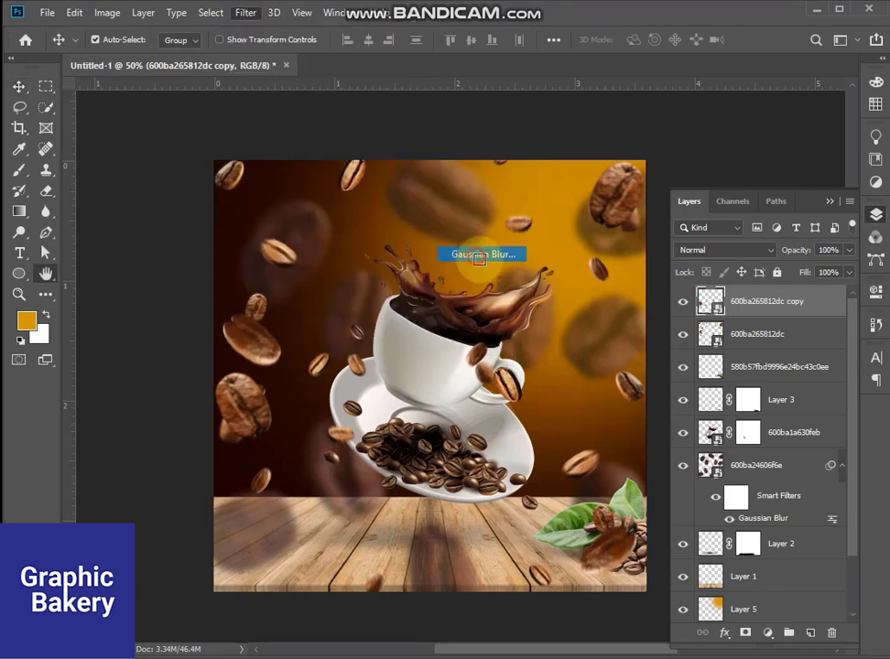
drag(589, 446, 542, 449)
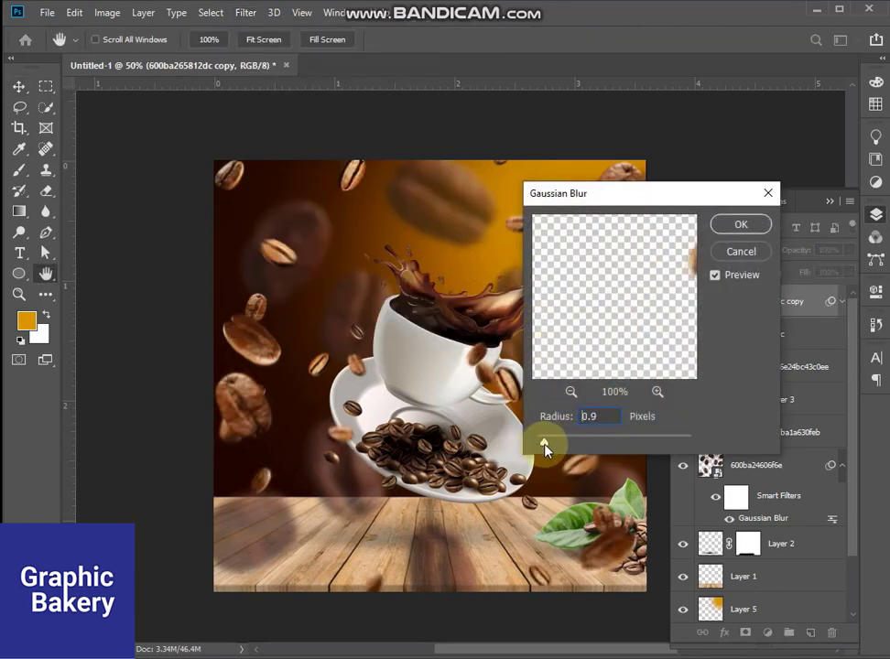
click(744, 227)
click(18, 87)
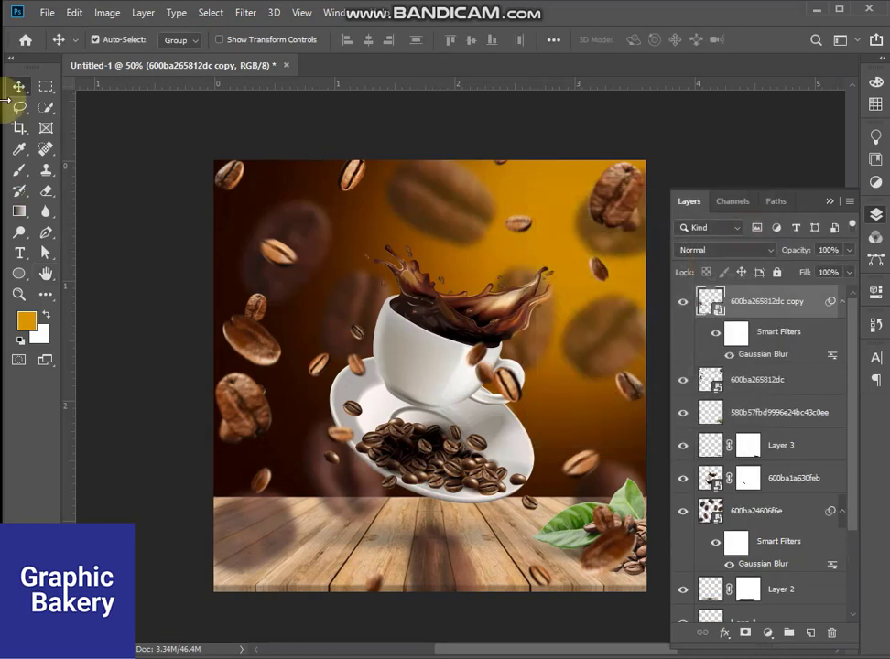
Identify the large blurred beans layer 600ba24606f6e by toggling layer visibility, and add a layer mask to it
click(684, 382)
click(684, 381)
click(684, 412)
click(684, 413)
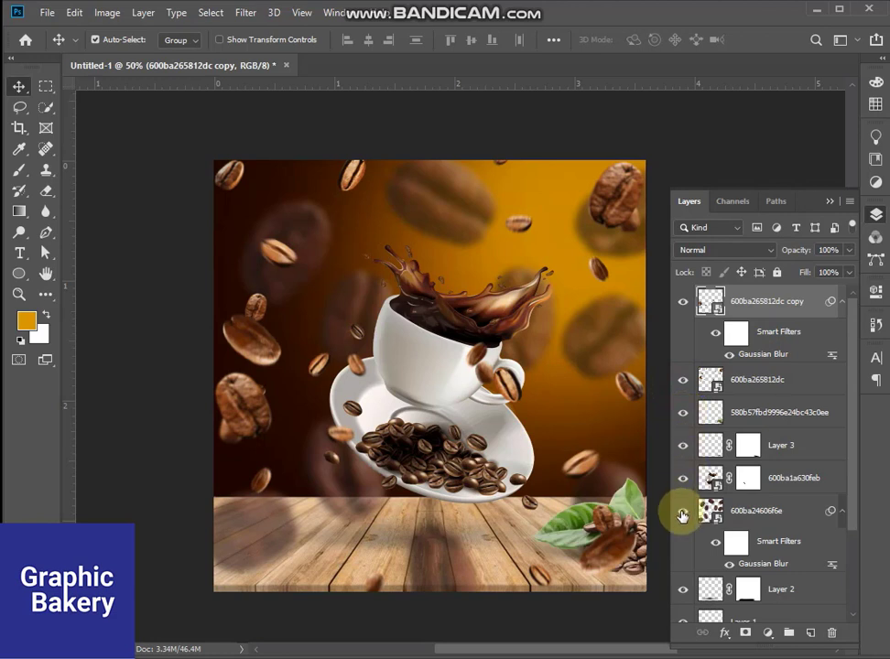
click(683, 512)
click(683, 513)
click(779, 558)
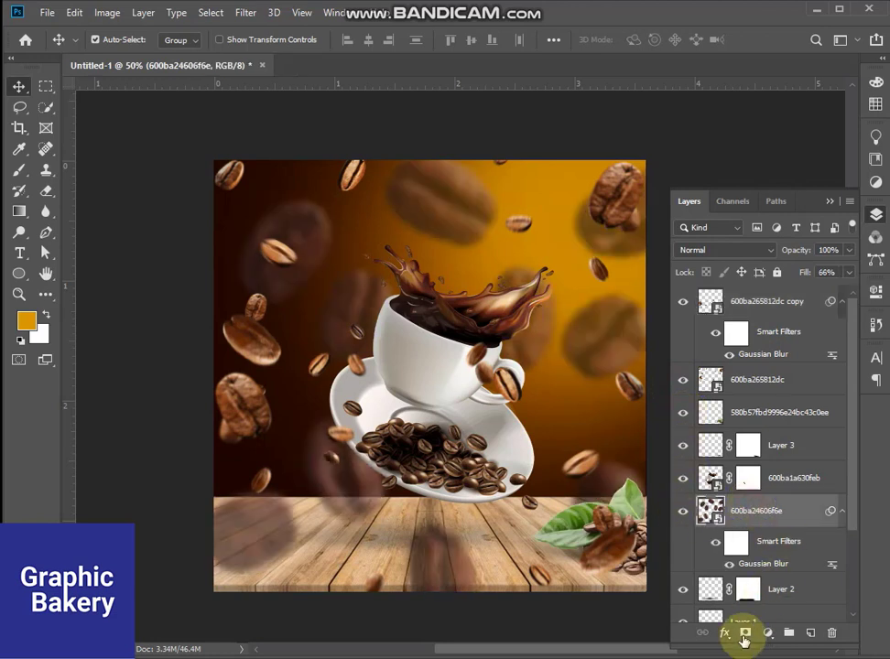
click(745, 633)
click(847, 250)
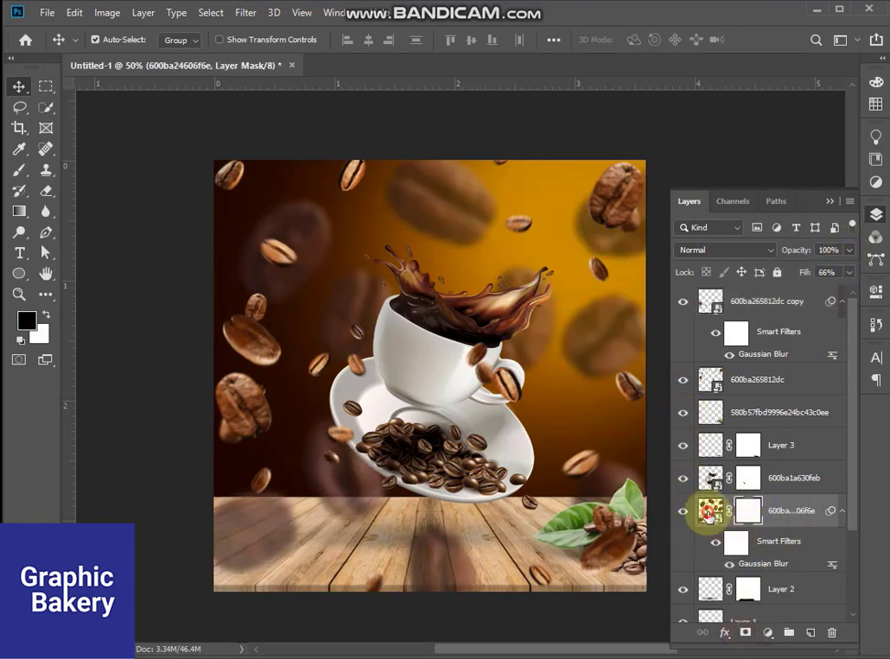
click(708, 513)
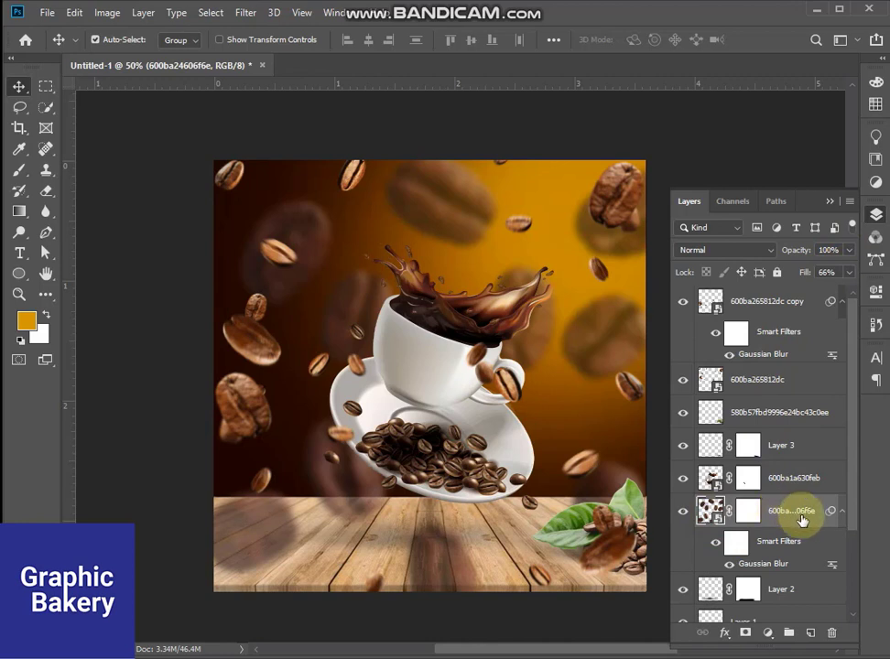
click(681, 515)
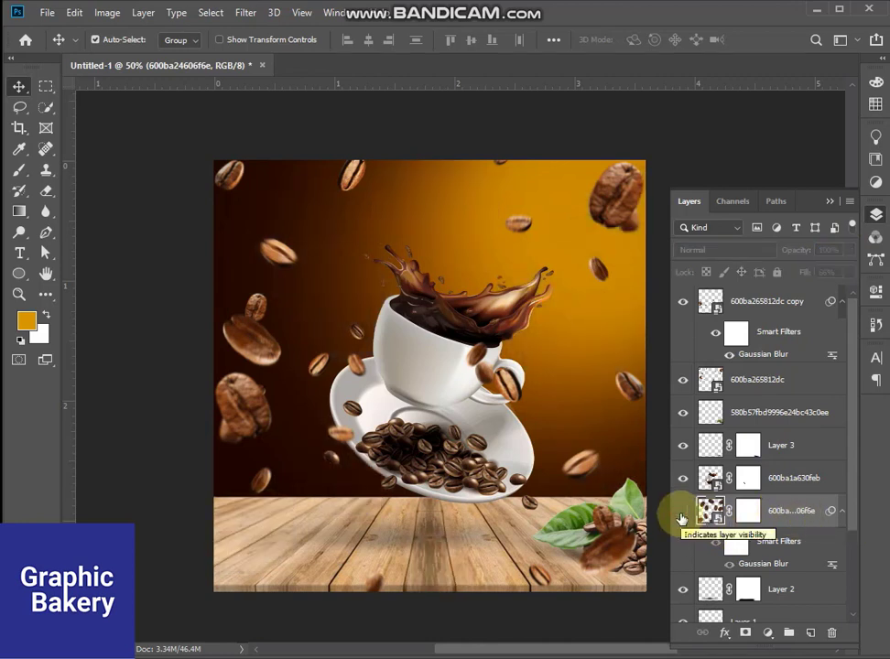
click(681, 516)
scroll(786, 518, down, 3)
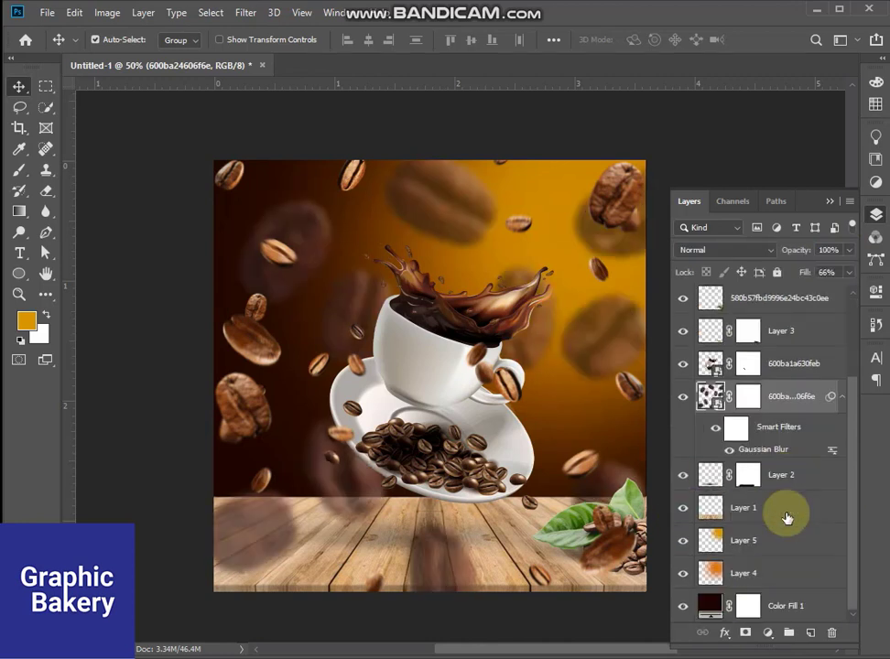
Paint black on the large beans layer's mask with a soft 300 px brush to hide the blurred beans over the table
click(19, 169)
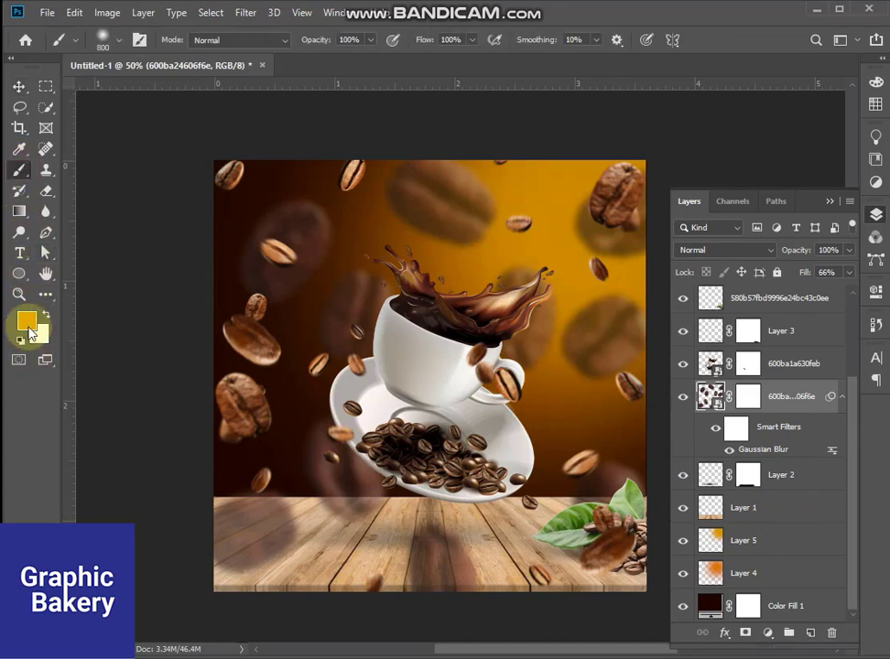
click(20, 339)
click(748, 396)
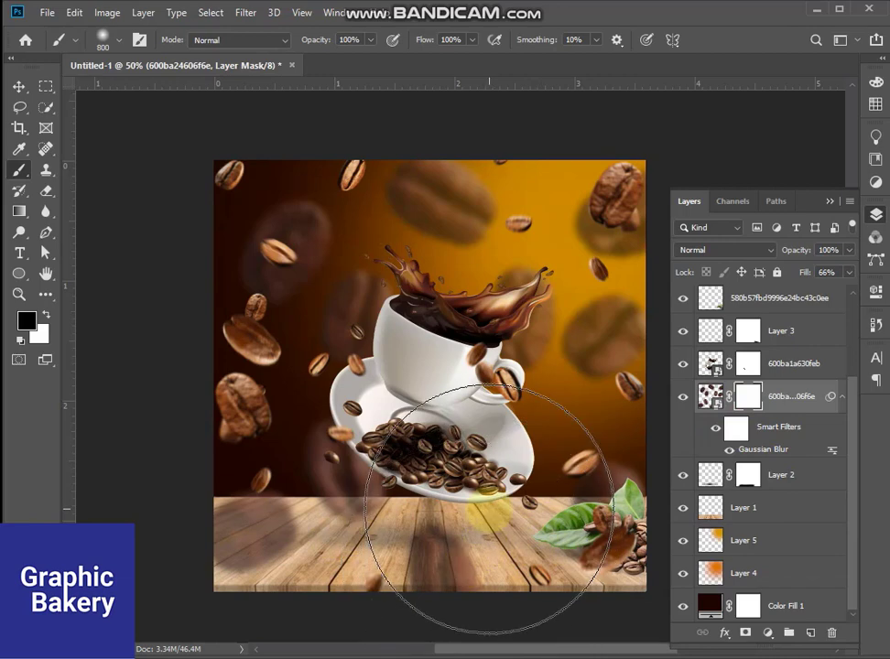
key(bracketleft)
key(bracketleft)
key(bracketleft)
key(bracketleft)
key(bracketleft)
key(bracketleft)
key(bracketleft)
key(bracketleft)
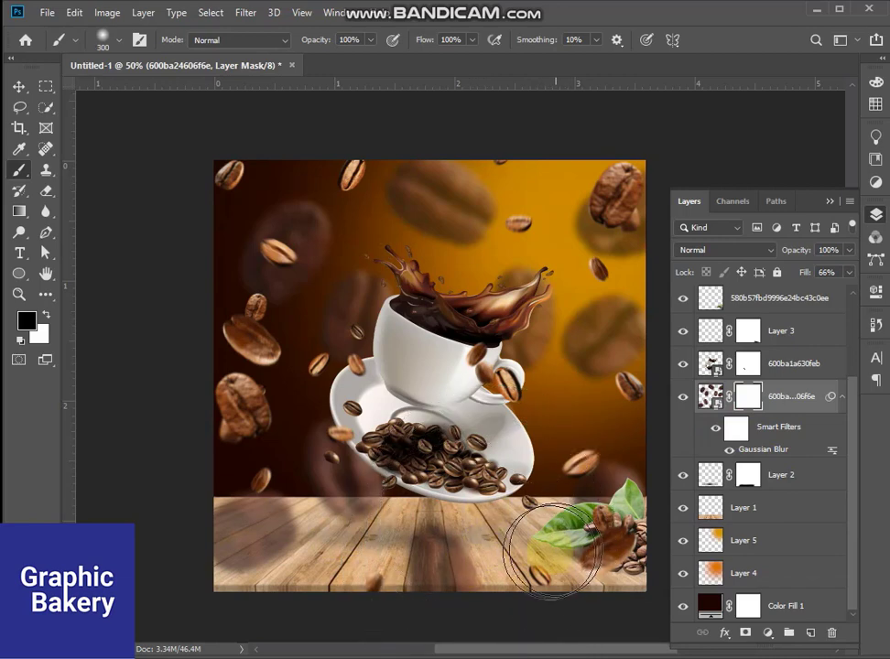
mouse_move(488, 567)
mouse_down()
mouse_move(422, 549)
mouse_move(412, 561)
mouse_move(448, 588)
mouse_move(439, 535)
mouse_move(291, 541)
mouse_move(261, 504)
mouse_up()
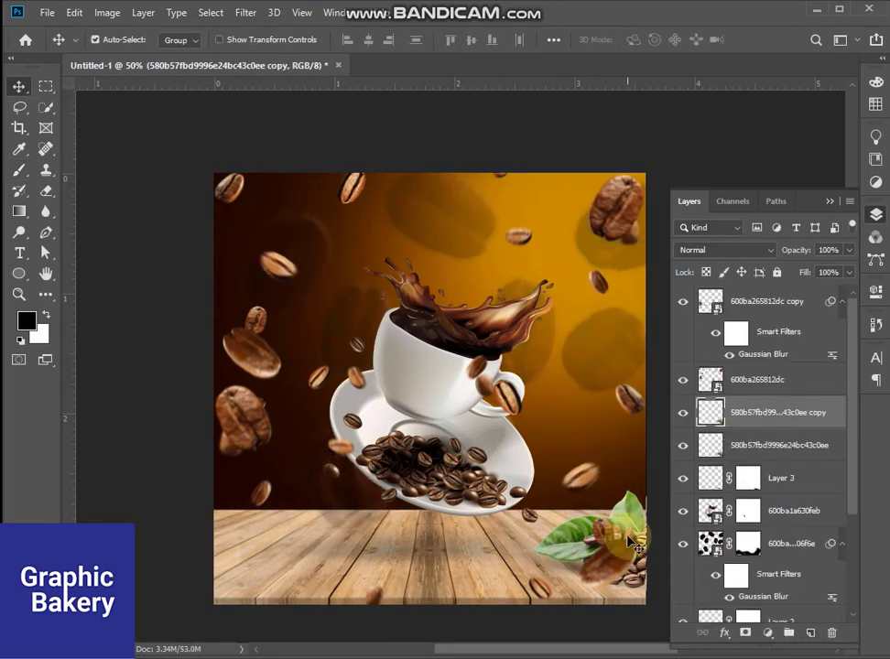
Move the copied leaf-and-beans pile to the opposite end of the table and enlarge it slightly at the poster's edge
drag(630, 542, 226, 520)
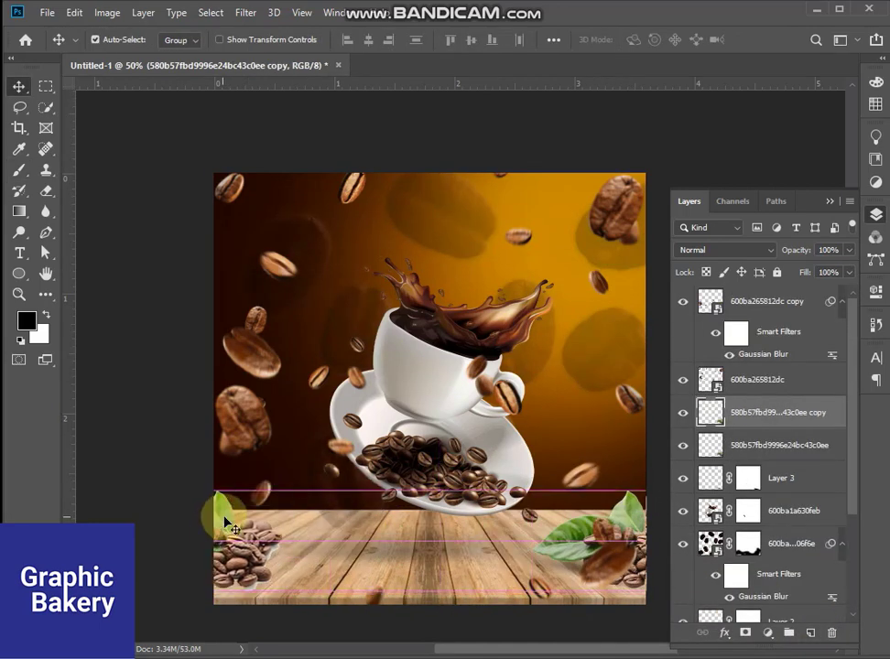
key(ctrl+t)
drag(282, 488, 313, 463)
drag(280, 567, 264, 569)
click(769, 43)
Add a mask to the copied leaf-and-beans layer and paint out the white fringe around the beans with an 8 px black brush
click(745, 632)
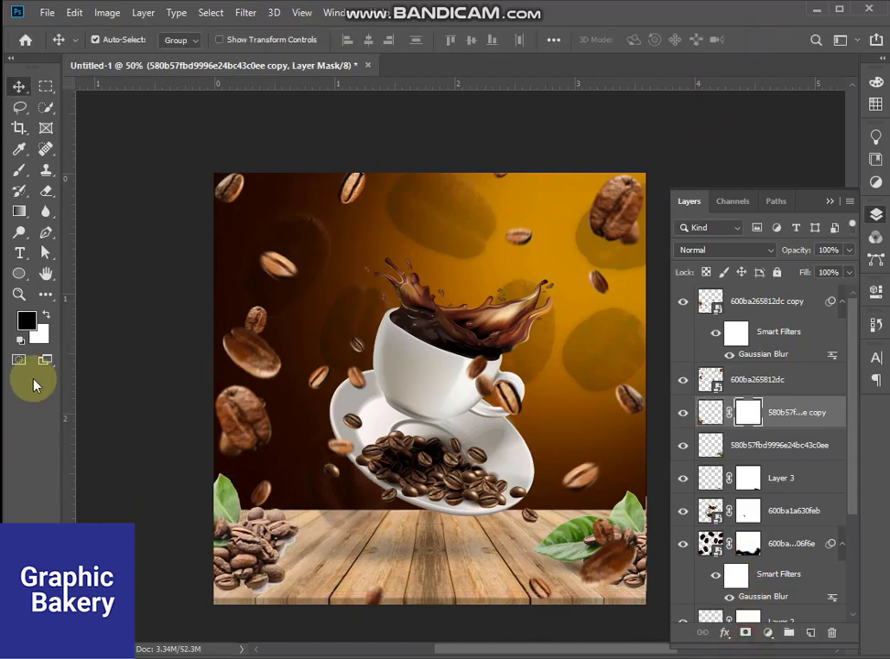
click(19, 294)
click(222, 582)
click(247, 572)
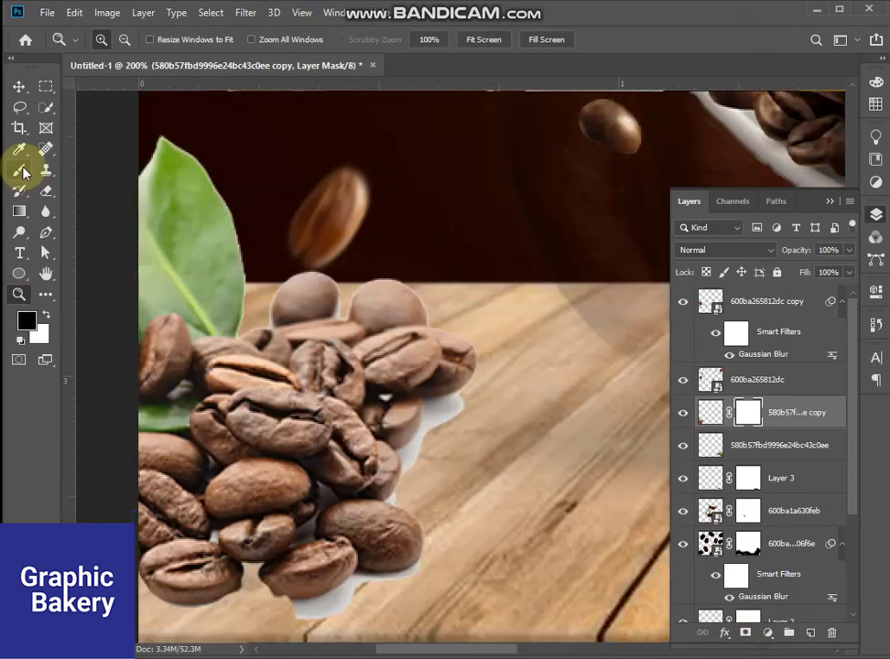
click(18, 170)
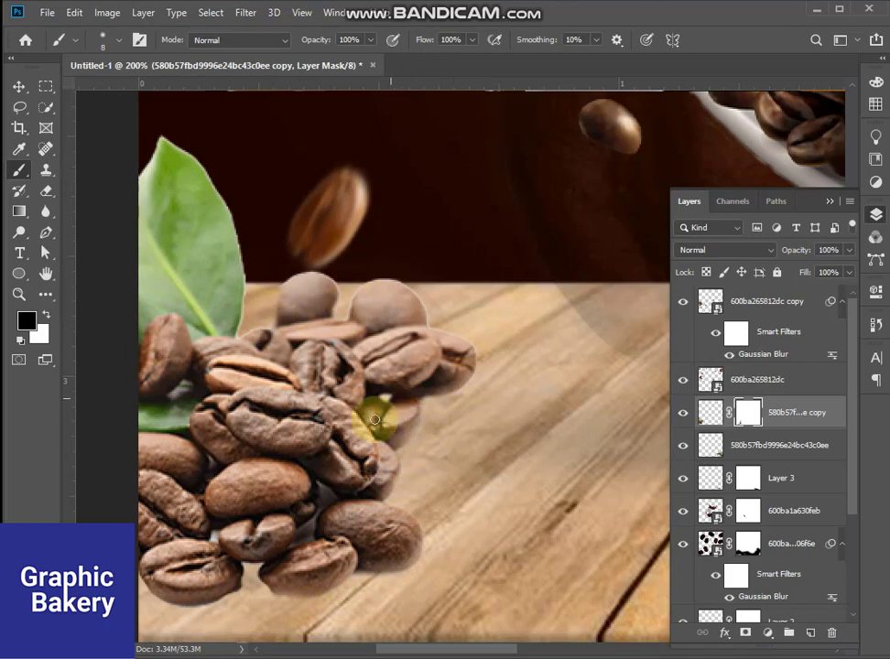
Give the copied pile a drop shadow with 29 px distance, 9% spread, 27 px size and reduced opacity, then nudge the pile down 0.06 in
key(z)
alt+click(466, 320)
alt+click(612, 325)
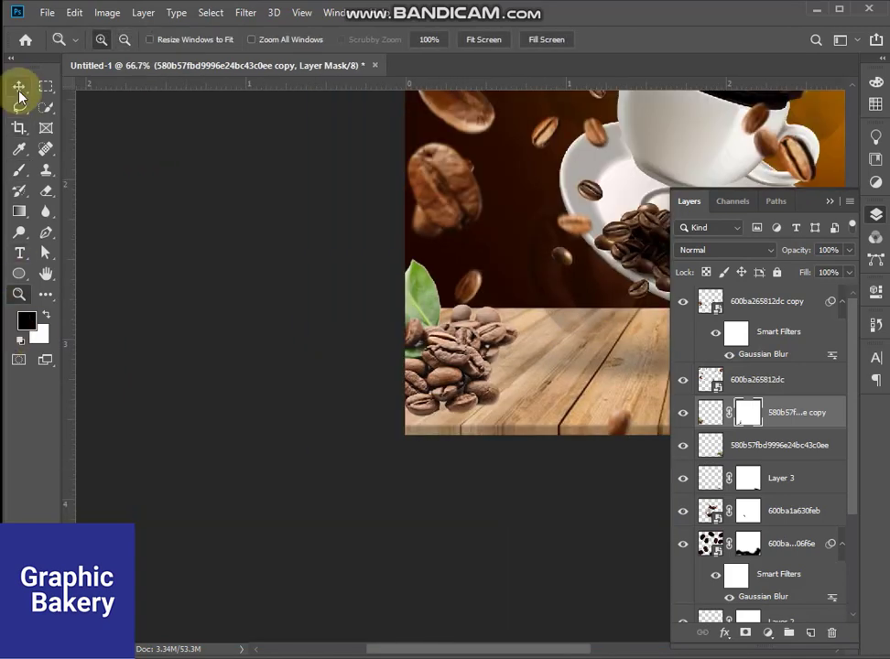
click(46, 272)
drag(486, 271, 430, 405)
click(18, 86)
double_click(842, 413)
click(183, 576)
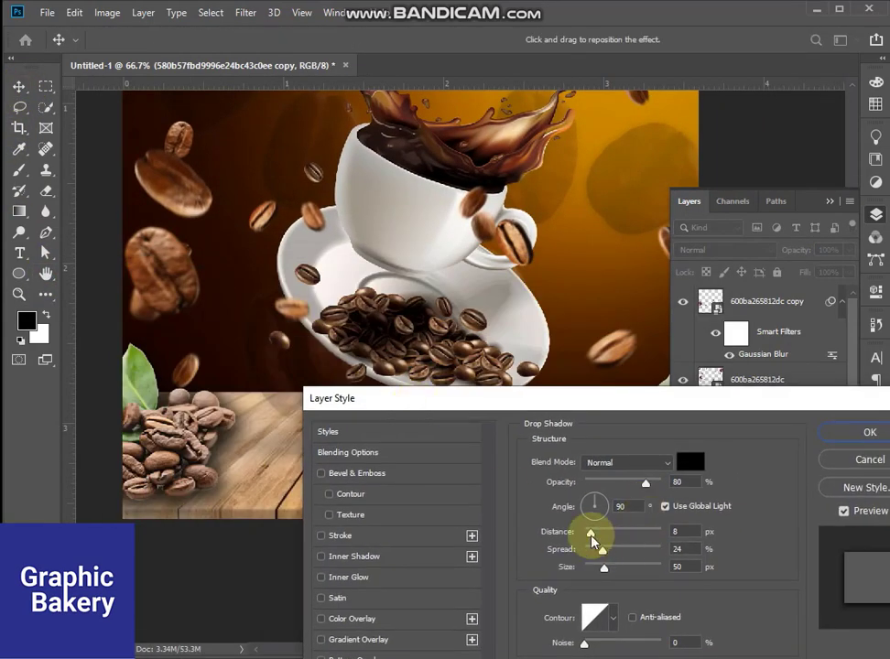
drag(591, 535, 598, 571)
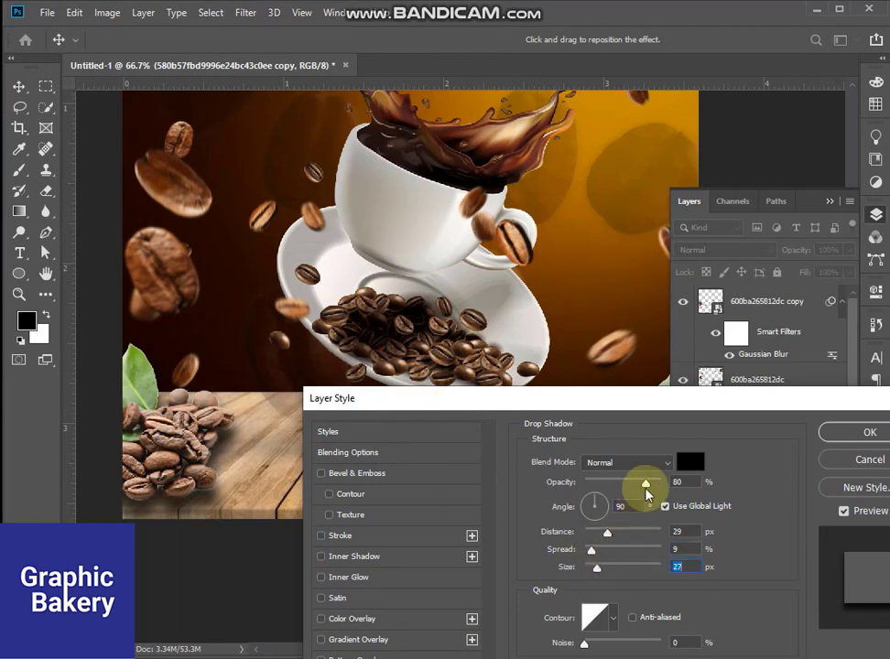
drag(646, 495, 616, 484)
click(821, 434)
drag(179, 445, 178, 448)
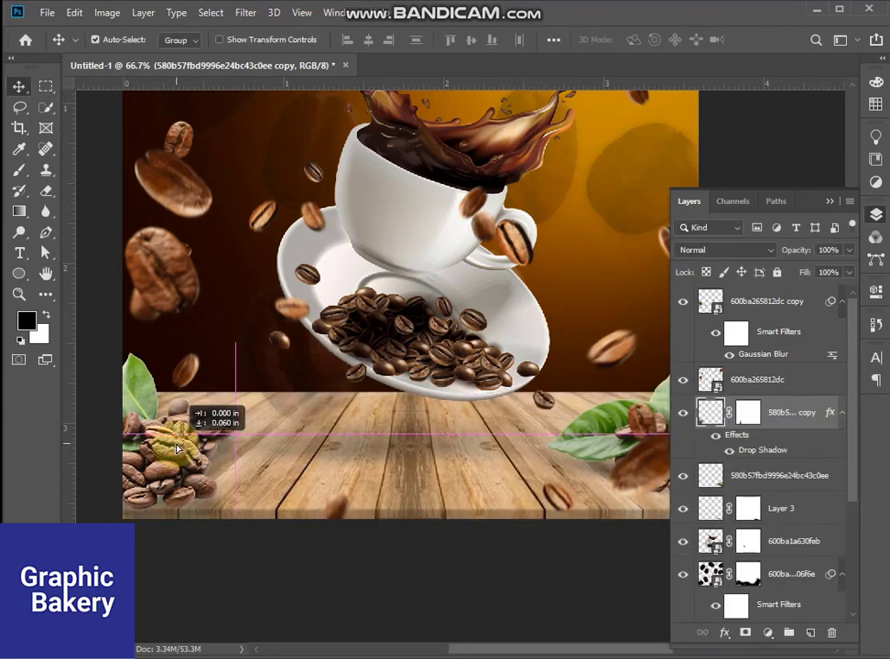
Mask the copied small beans layer and paint out the large floating bean over the original leaf pile with a soft 300 px black brush
click(646, 473)
key(space)
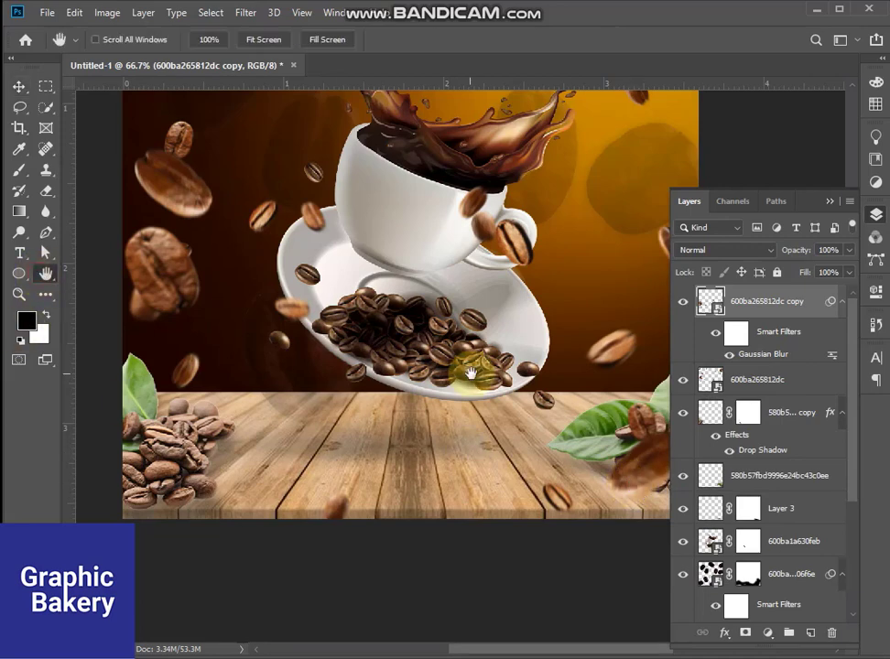
drag(473, 364, 386, 418)
click(745, 632)
click(16, 176)
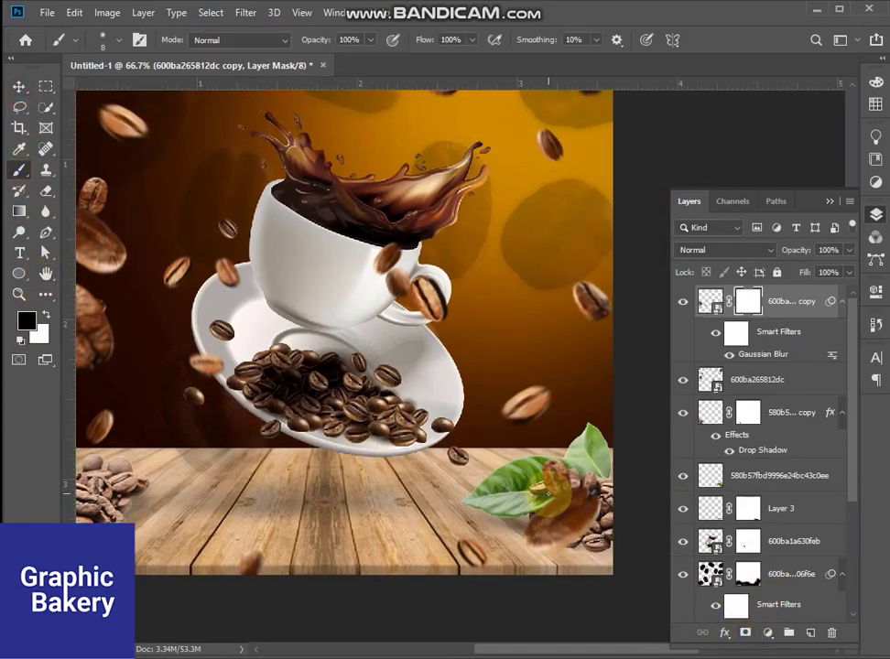
mouse_move(548, 493)
mouse_down()
mouse_move(566, 528)
mouse_move(570, 496)
mouse_move(556, 525)
mouse_move(591, 464)
mouse_move(576, 506)
mouse_up()
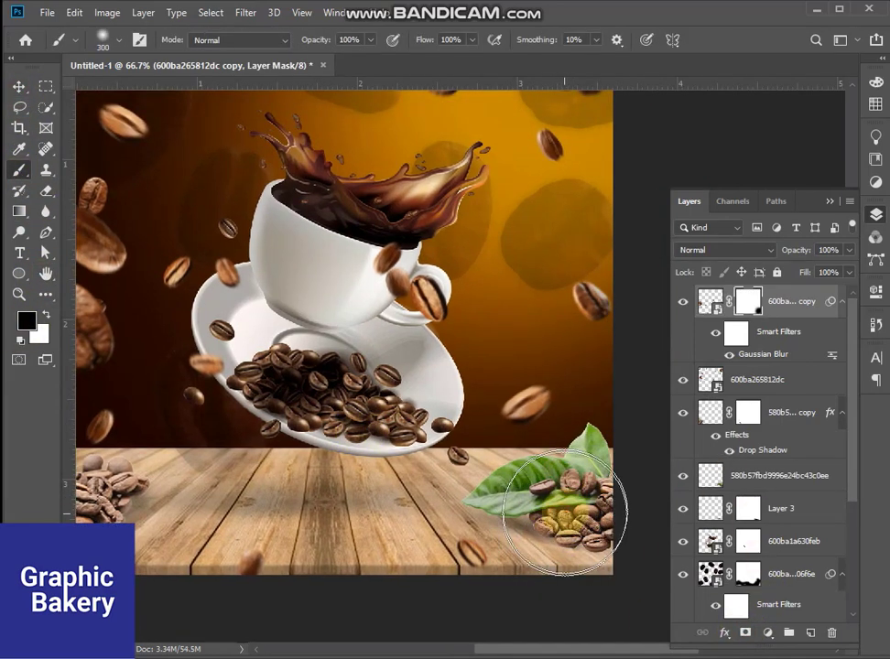
Add a Levels adjustment layer on top with black input 15 and white input 243
key(z)
alt+click(224, 211)
click(46, 274)
drag(246, 268, 324, 383)
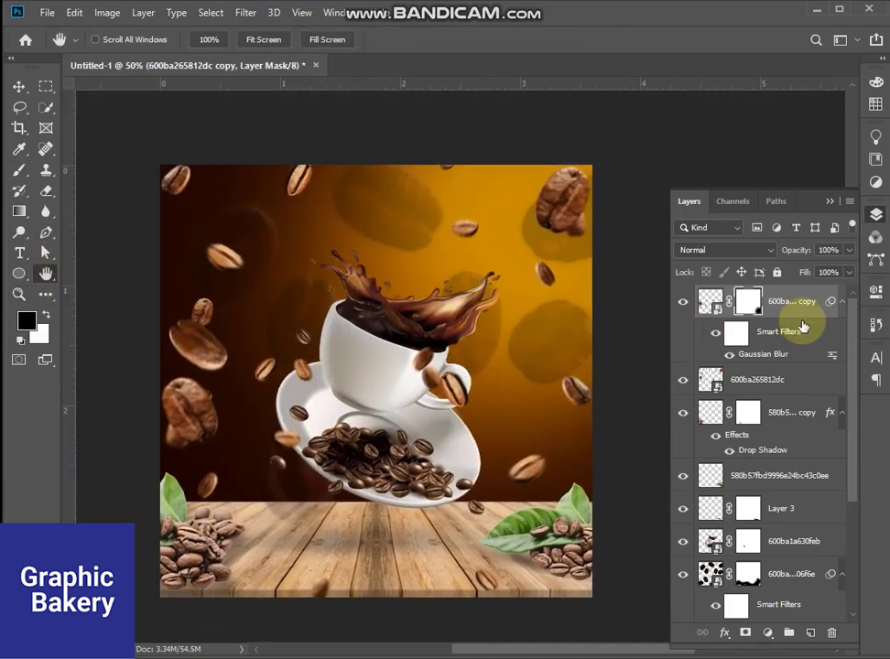
click(775, 636)
click(806, 470)
drag(666, 454, 677, 463)
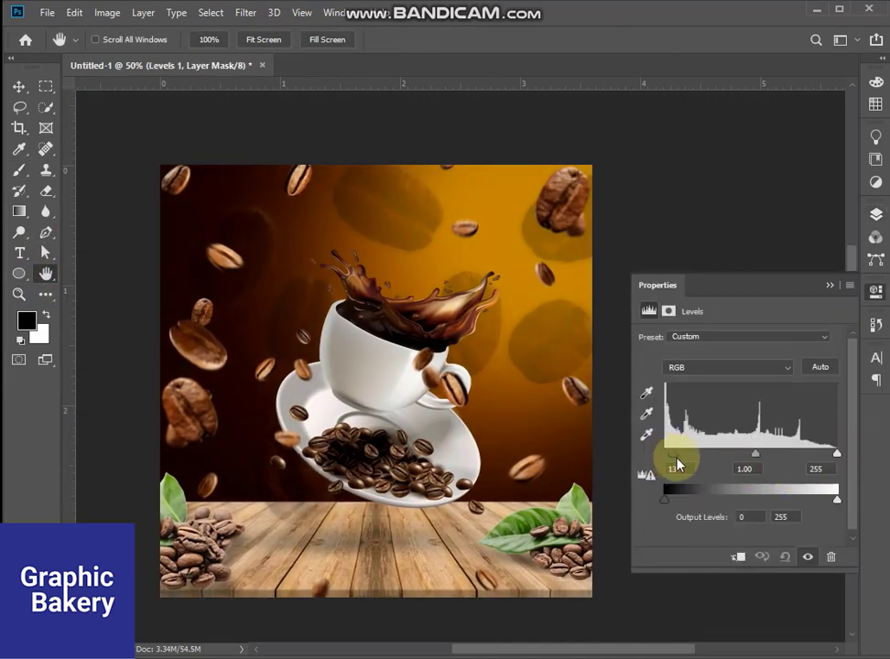
drag(836, 453, 830, 459)
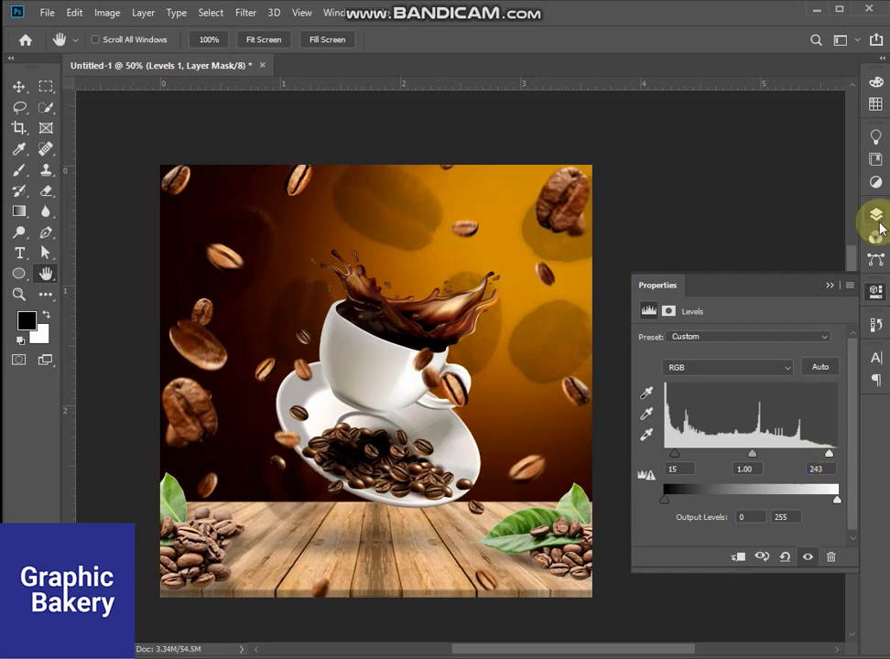
Add a Brightness/Contrast adjustment layer above the Levels layer and raise its values slightly
click(877, 220)
click(771, 632)
click(791, 400)
drag(739, 378, 755, 415)
click(389, 389)
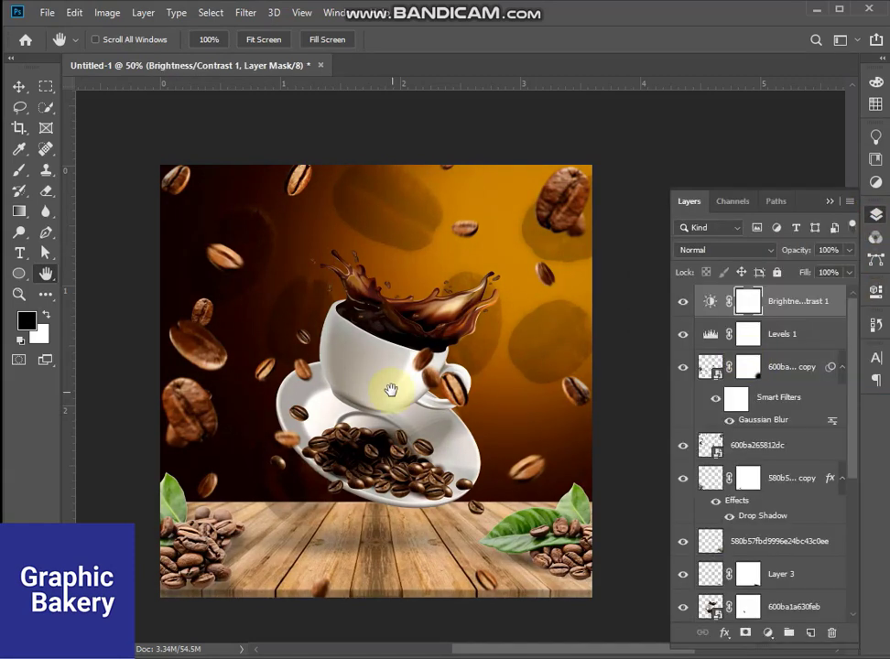
Move the cup and saucer down toward the table and place the COFFEE text just above the coffee splash
click(19, 86)
drag(377, 389, 375, 424)
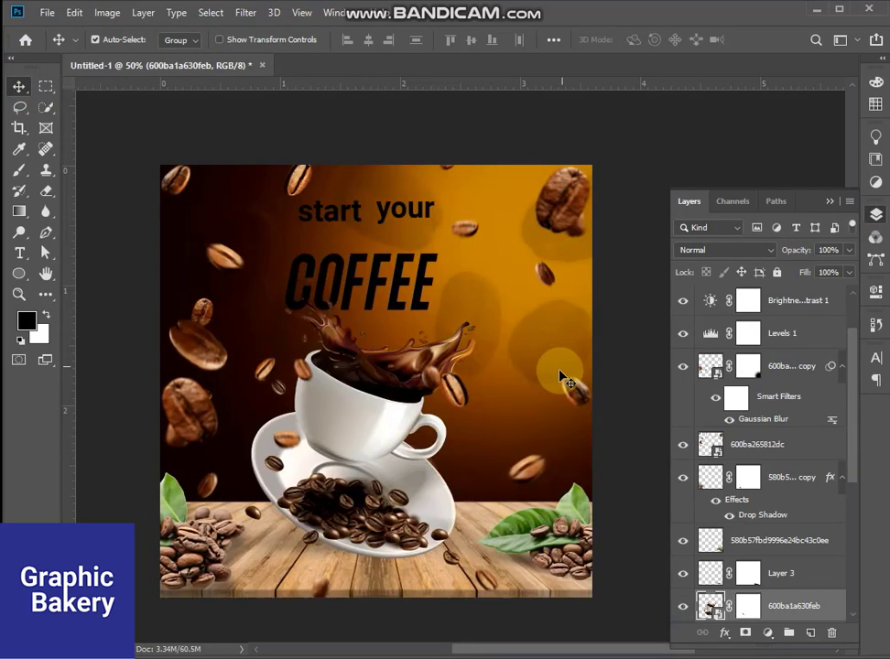
click(383, 300)
drag(376, 291, 378, 297)
Recolor the COFFEE text white
double_click(381, 293)
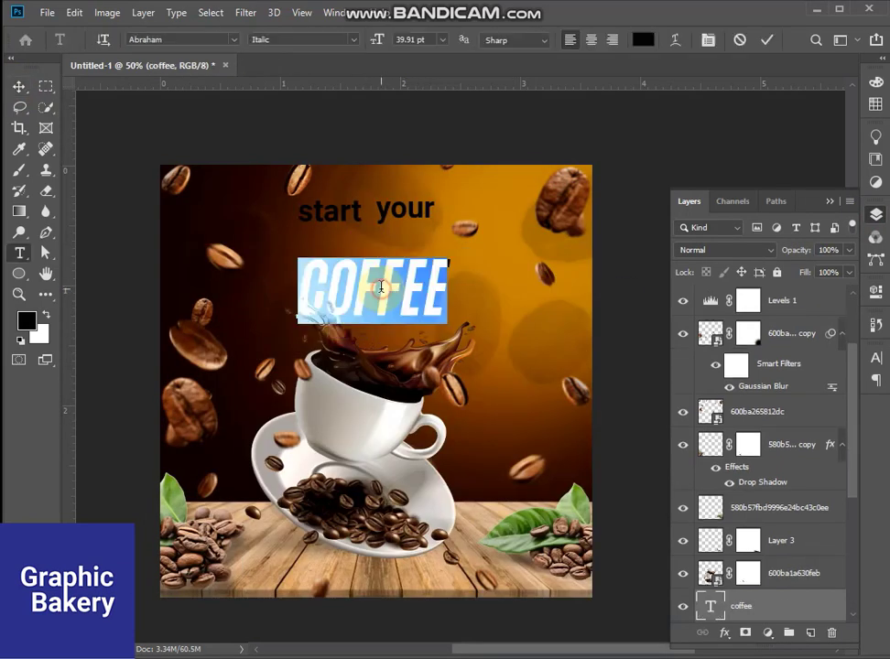
click(644, 40)
drag(528, 383, 400, 329)
click(758, 344)
click(19, 86)
Move the "your" text down close above COFFEE and scale the "start" text up to 41.2 pt
click(346, 215)
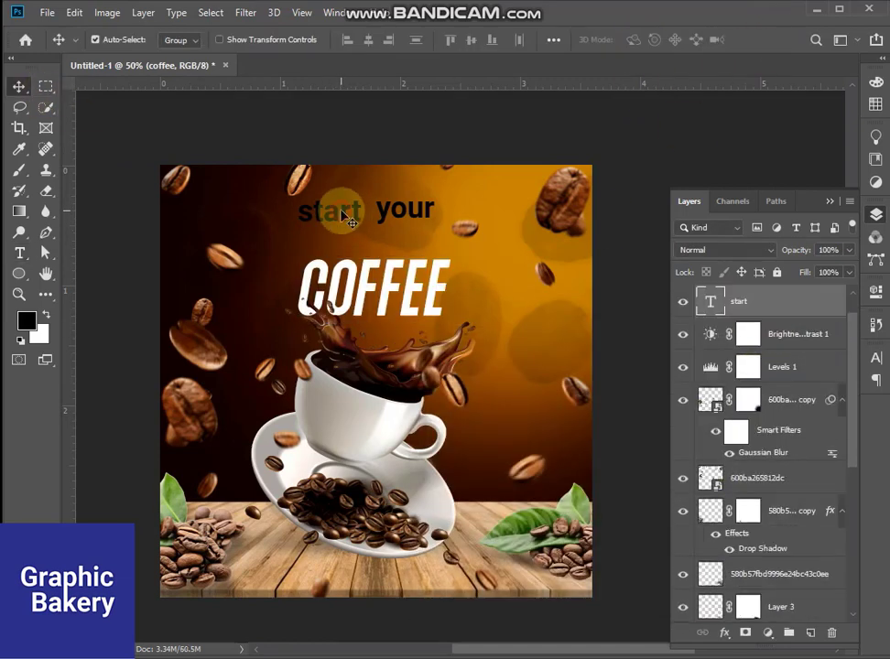
drag(353, 213, 359, 249)
click(371, 207)
key(ctrl+t)
drag(375, 207, 451, 218)
Recolor the "start" text white
double_click(383, 218)
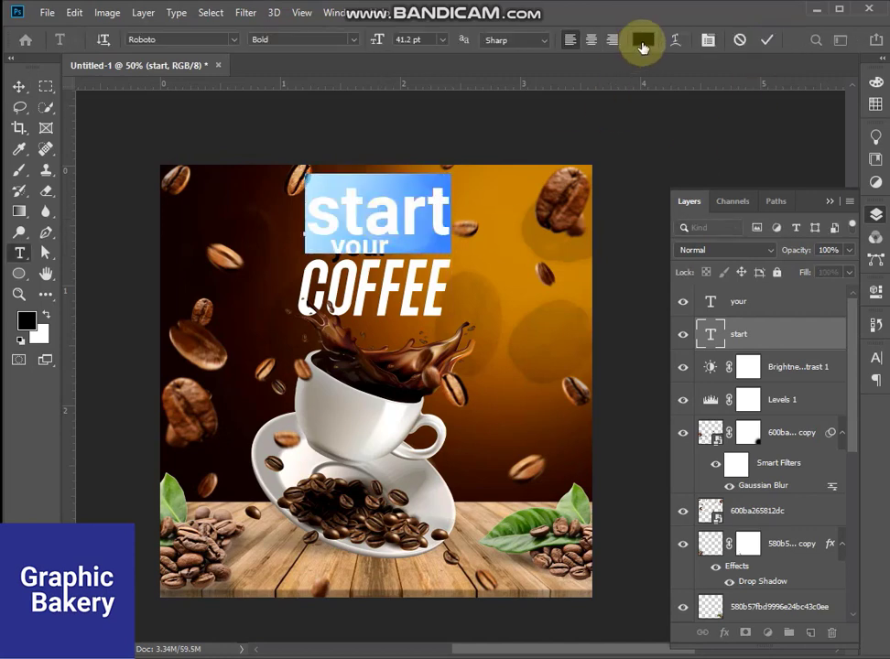
click(643, 43)
click(421, 350)
click(744, 346)
click(771, 41)
Move the "your" text out beside the headline and set the "start" text's font to Abraham Italic
drag(360, 247, 508, 253)
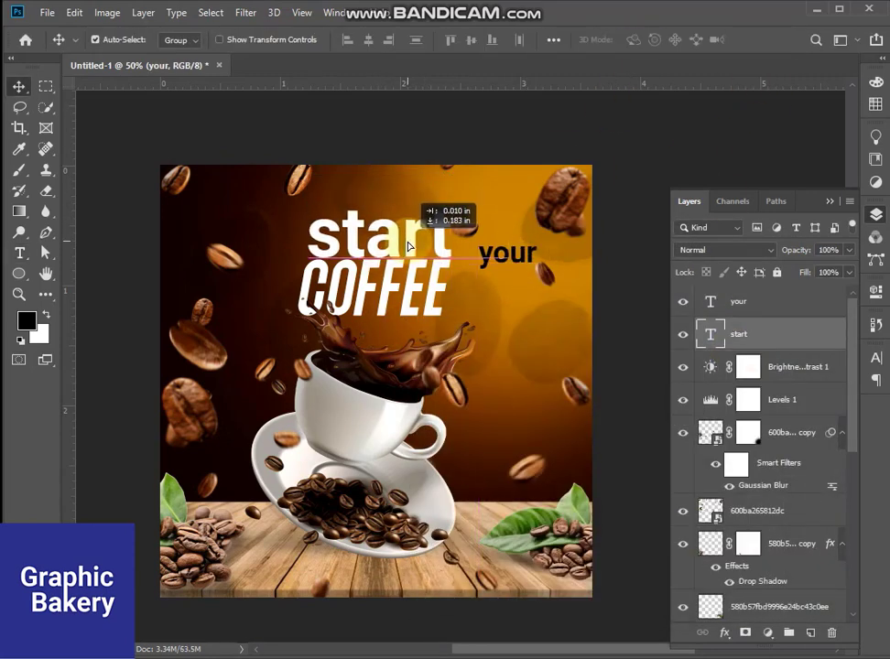
double_click(403, 218)
click(876, 357)
click(779, 380)
click(677, 43)
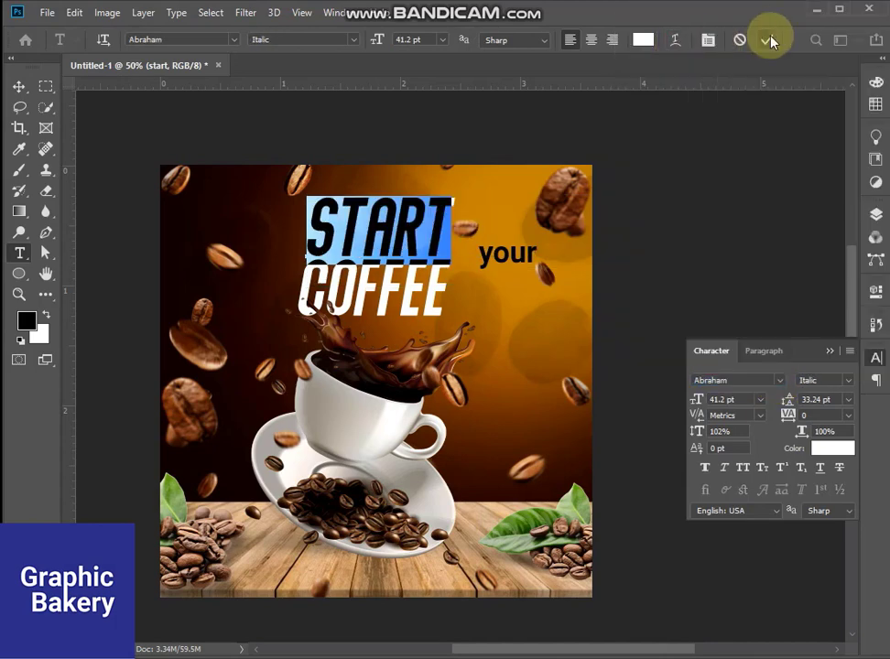
Try other Abraham font styles on the START text, including Outline Italic and Stamp, and return to Italic
click(847, 380)
click(826, 408)
click(847, 381)
click(834, 421)
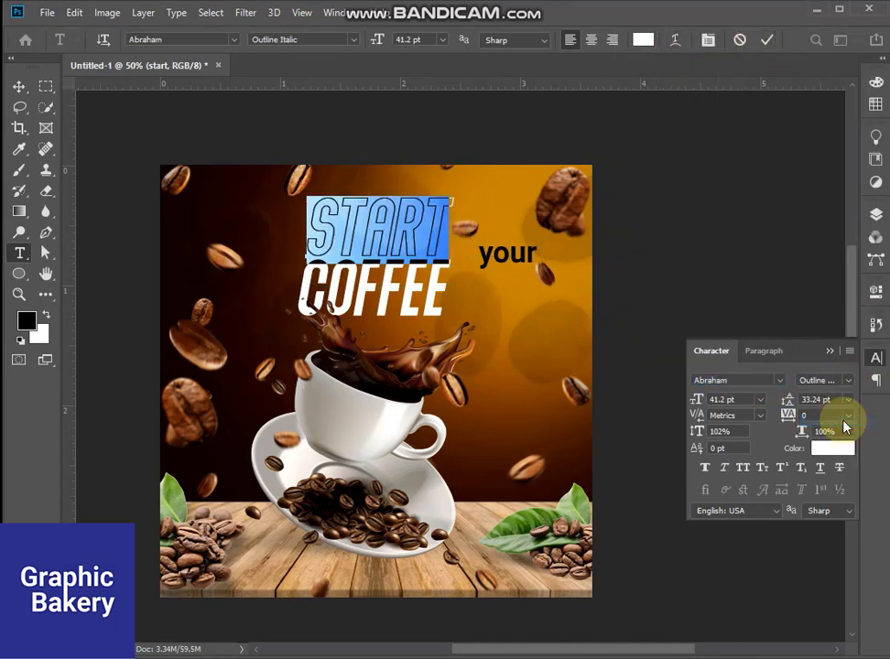
click(847, 381)
click(825, 434)
click(846, 381)
click(826, 460)
click(847, 381)
click(825, 472)
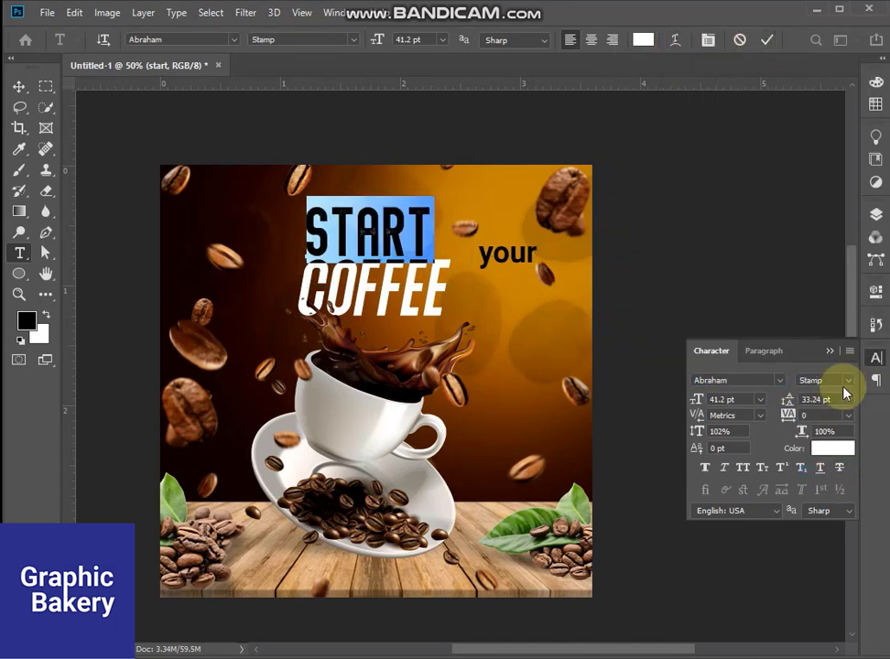
click(846, 381)
click(822, 395)
Scale the START text down so it sits above the first letters of COFFEE
click(767, 39)
key(v)
key(ctrl+t)
drag(450, 203, 389, 219)
key(Return)
Set the "your" text's font to Abraham Italic
double_click(513, 254)
click(781, 380)
click(674, 42)
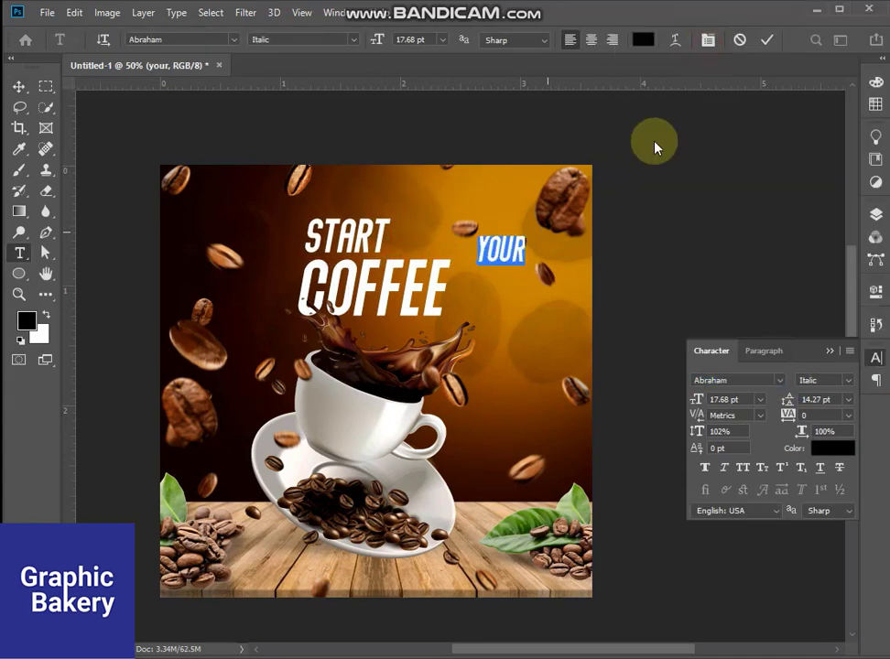
click(768, 39)
key(v)
Recolor the YOUR text bright green, based on the colour of the leaf
double_click(516, 254)
click(832, 447)
click(174, 218)
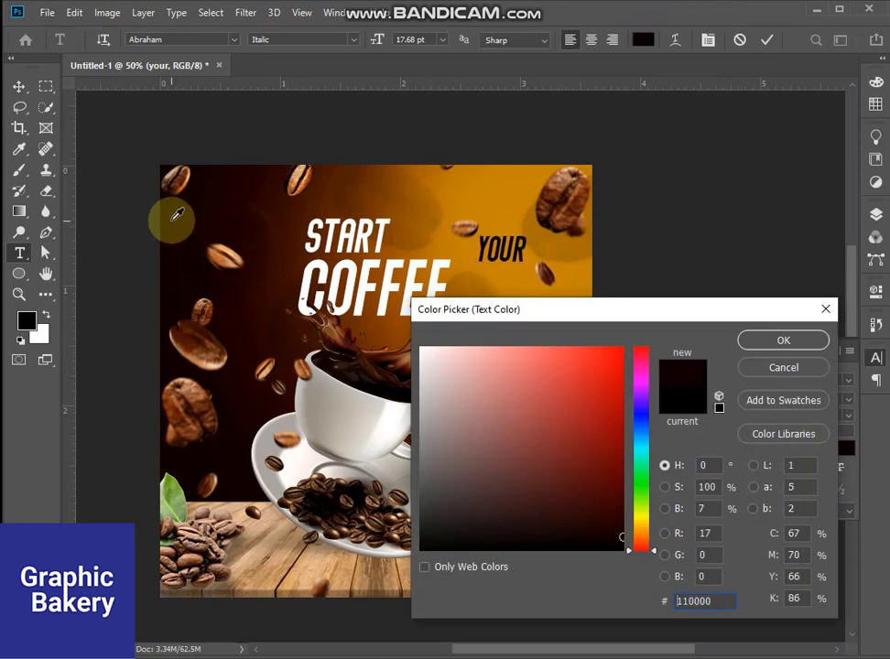
drag(623, 537, 622, 346)
click(173, 500)
key(Return)
Move the YOUR text directly beside START above COFFEE and enlarge it to complete the line
drag(506, 258, 451, 259)
key(ctrl+t)
key(Return)
key(h)
drag(395, 426, 486, 403)
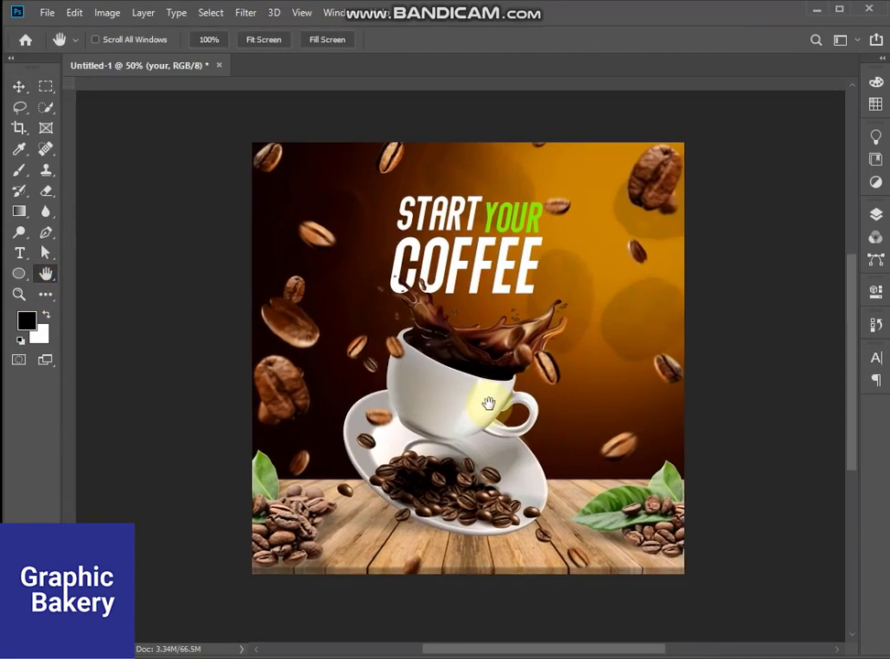